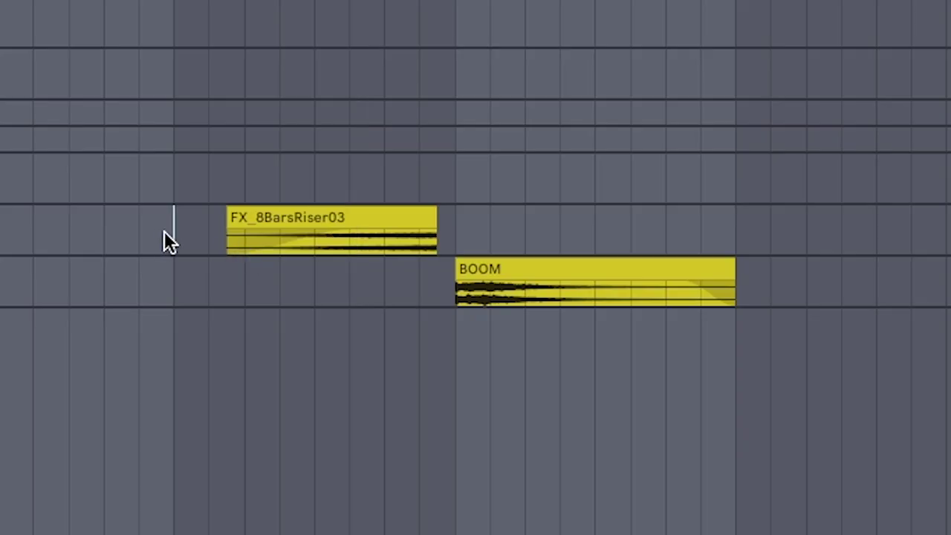
Select the time range spanning the FX_8BarsRiser03 and BOOM clips on both FX tracks
drag(165, 231, 785, 288)
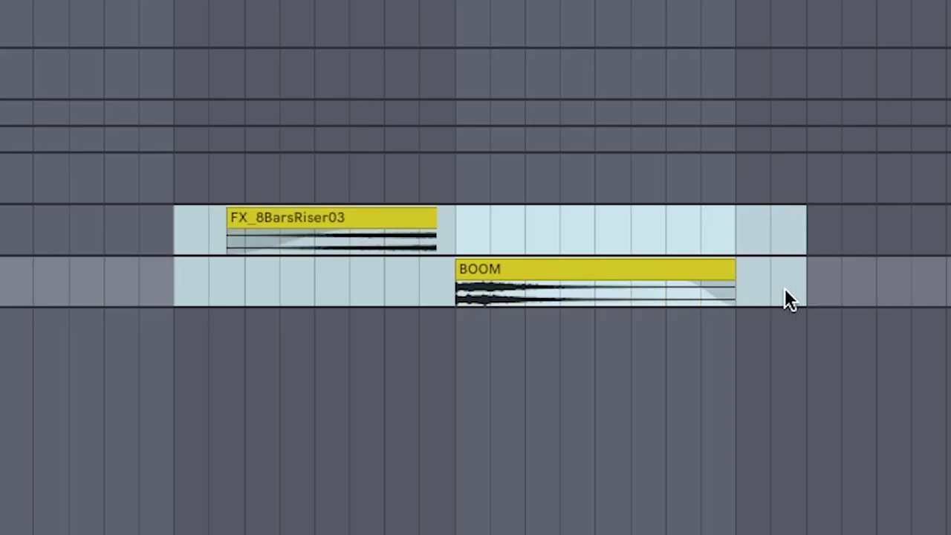
click(763, 288)
scroll(350, 238, up, 5)
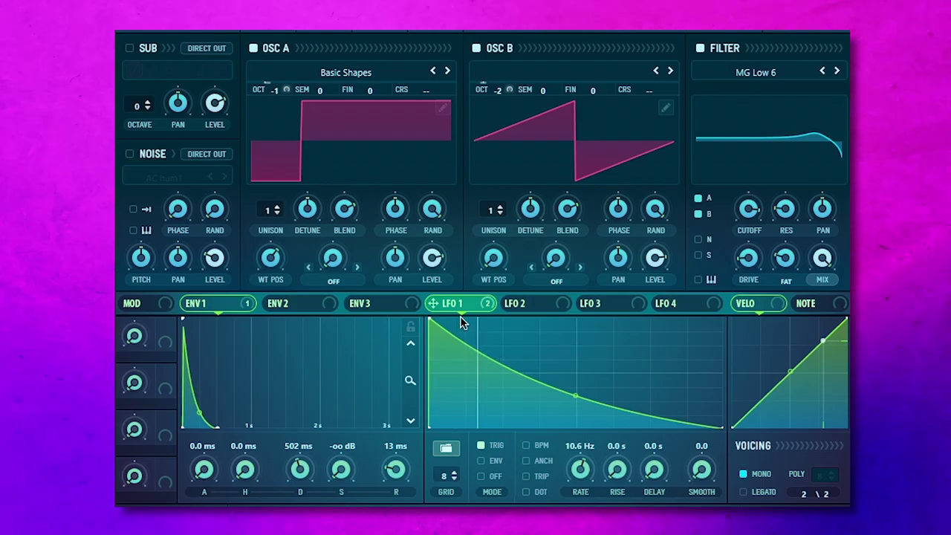
Solo the dist sq track and follow its playback around the 0:36 mark
right_click(454, 529)
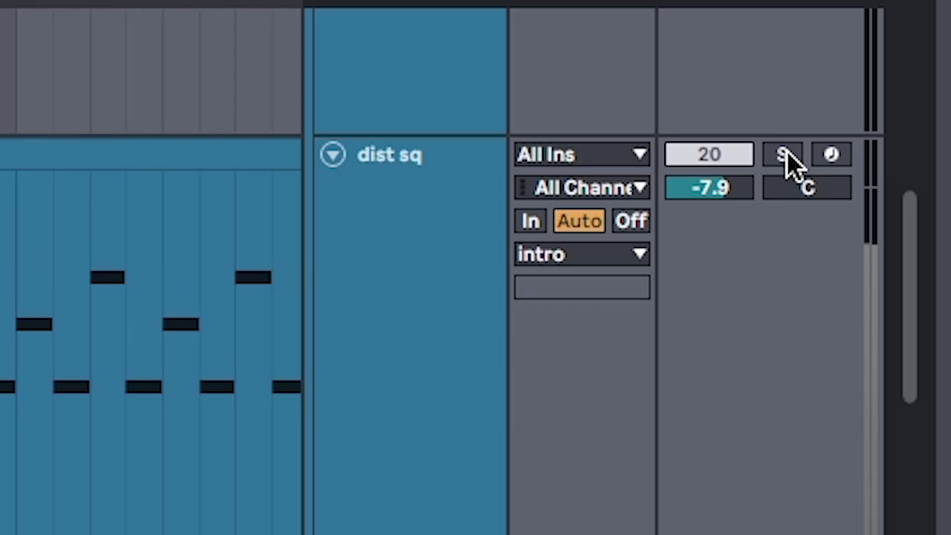
click(787, 151)
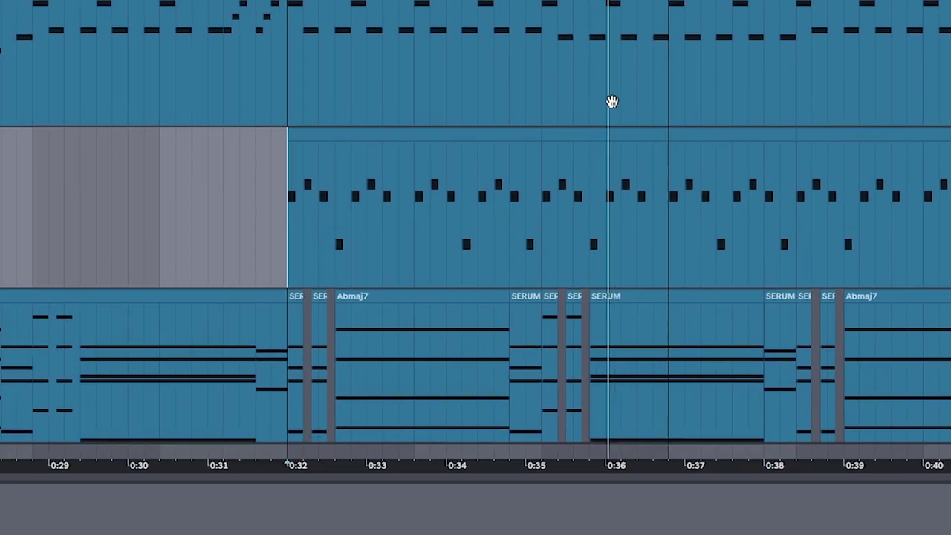
drag(612, 101, 626, 117)
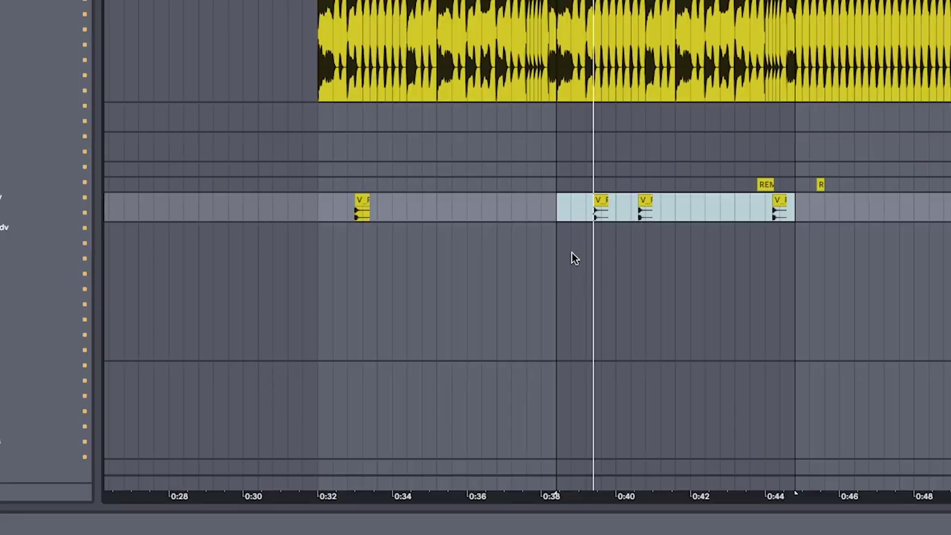
Enlarge the track holding the selected V_RIOT percussion clips so their waveforms can be inspected
key(alt+plus)
key(alt+plus)
key(alt+plus)
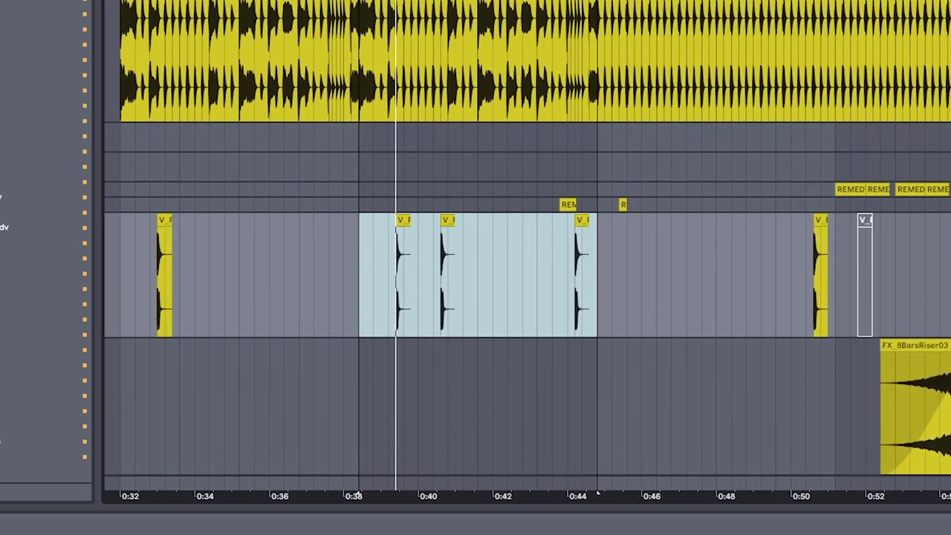
key(alt+plus)
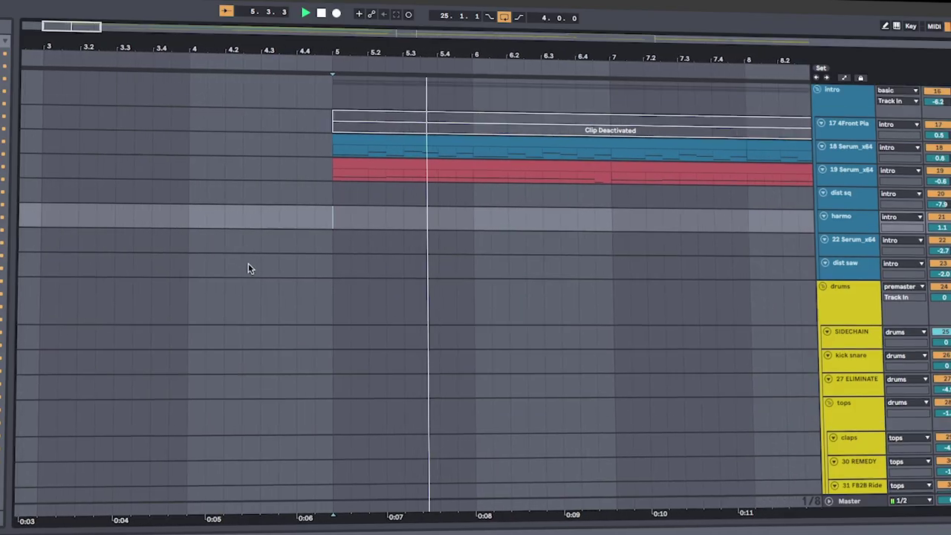
Follow the playback from bar 5 to bar 15, examining the intro instruments and the incoming claps, riser and BOOM clips
scroll(249, 267, up, 3)
scroll(219, 326, down, 1)
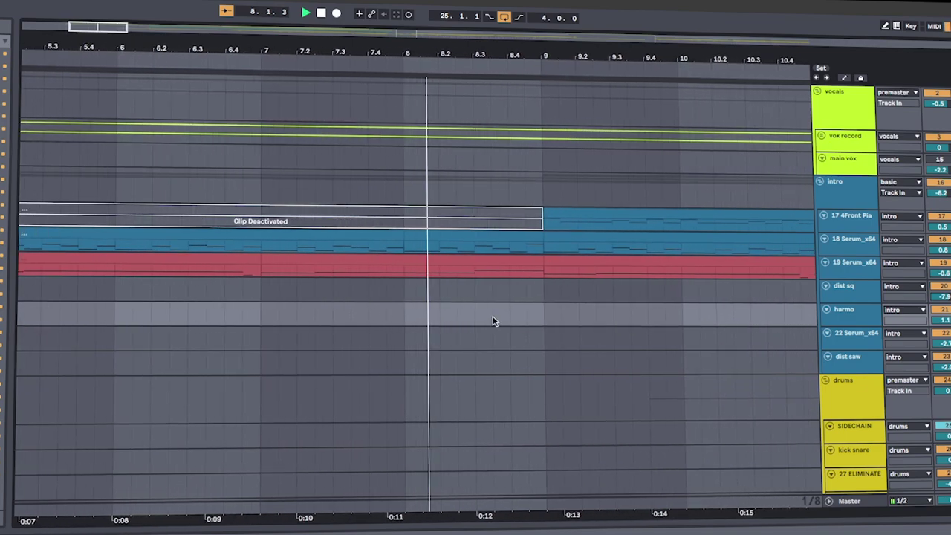
scroll(512, 374, down, 2)
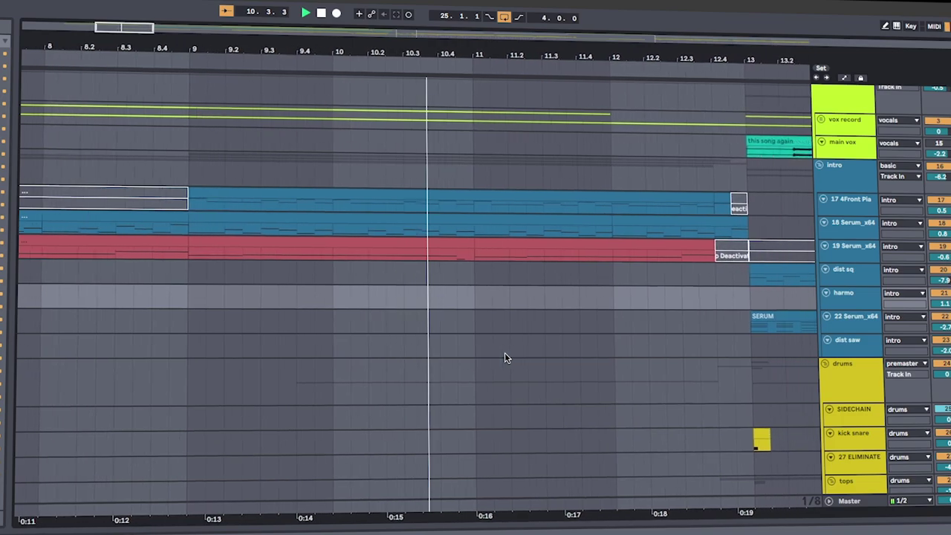
scroll(509, 354, down, 1)
scroll(520, 356, down, 5)
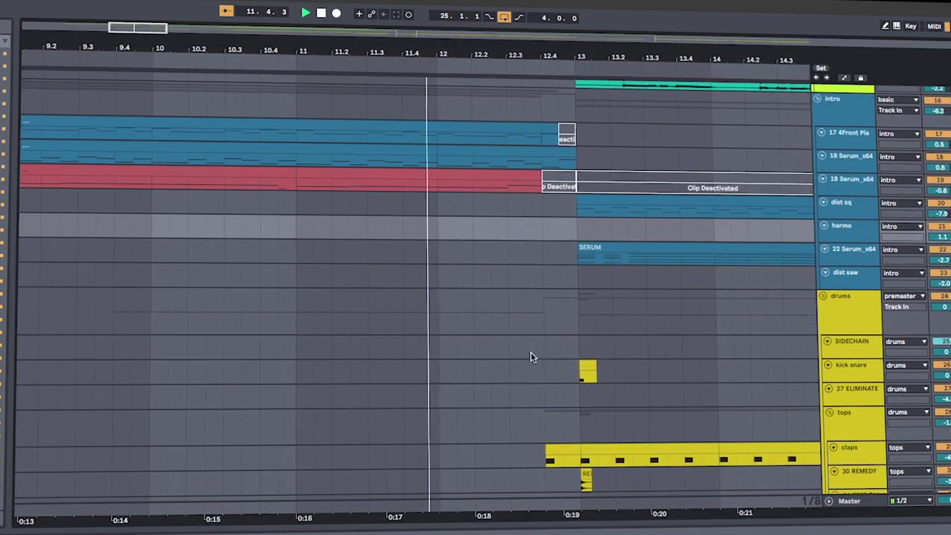
scroll(476, 364, down, 5)
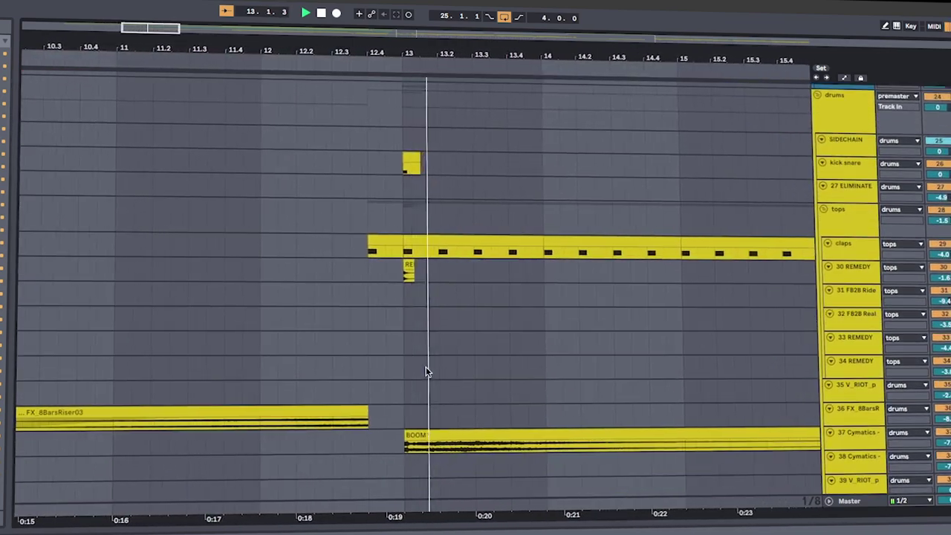
scroll(428, 357, down, 4)
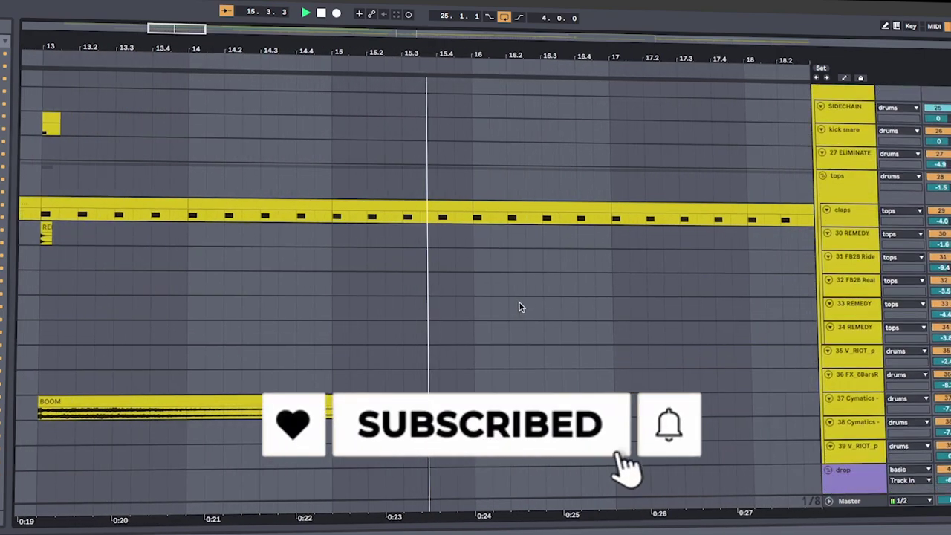
Unfold the claps track in the tops group
click(827, 210)
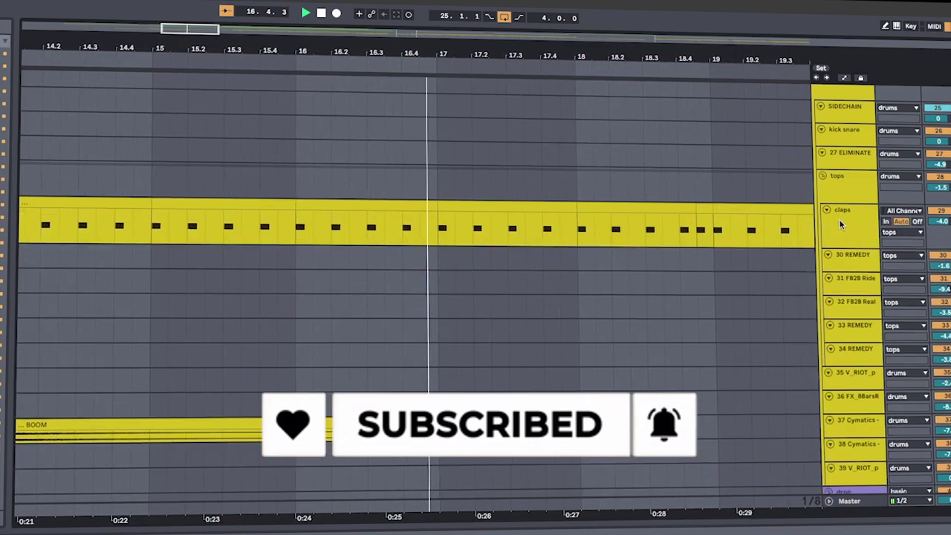
scroll(643, 339, down, 1)
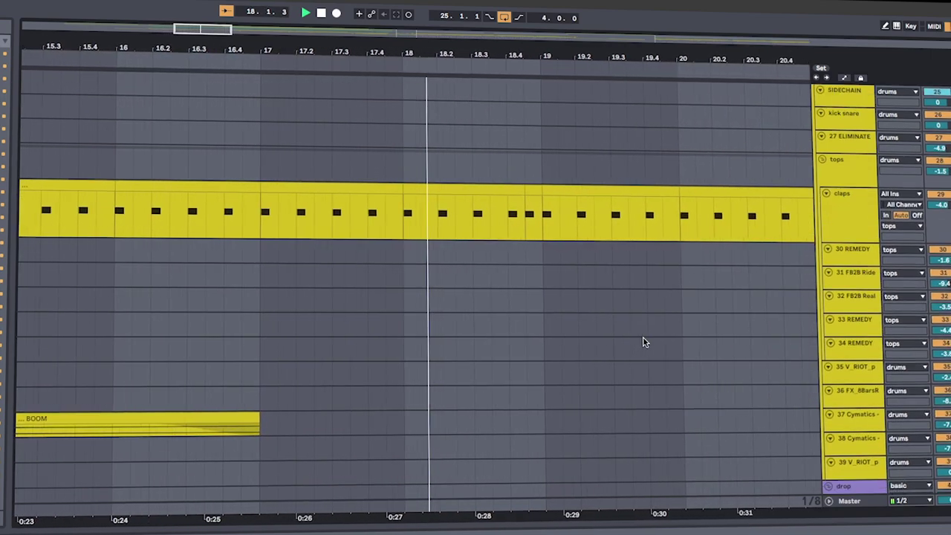
Increase the heights of the 22 Serum_x64, harmo and dist sq tracks in the intro group
scroll(658, 334, up, 8)
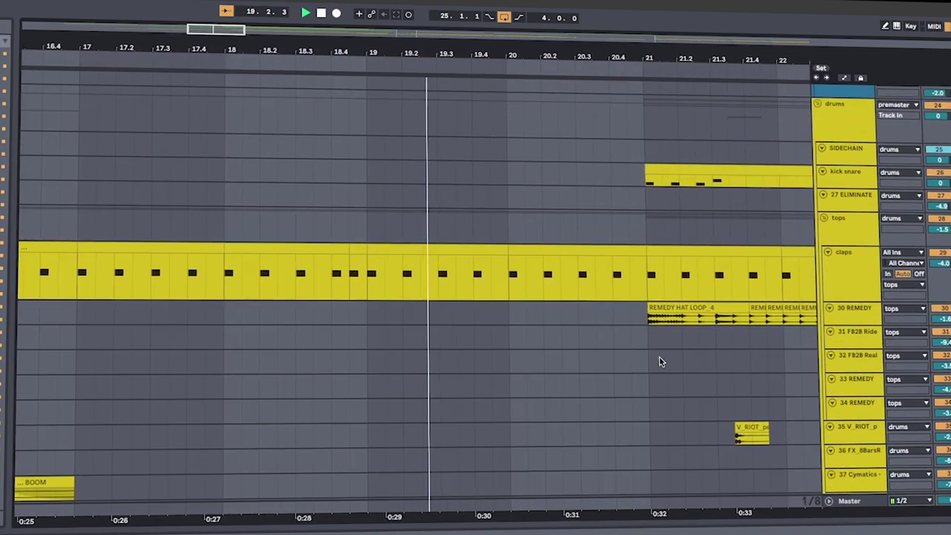
scroll(646, 366, up, 2)
drag(846, 231, 846, 320)
drag(865, 208, 859, 230)
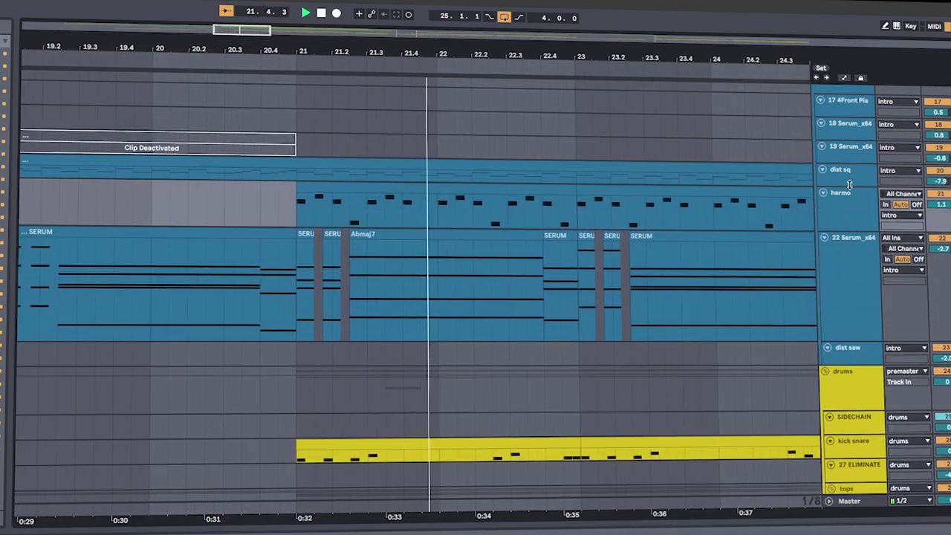
drag(848, 184, 846, 228)
Examine the kick snare, claps, hat loop and percussion tracks while playback runs from bar 23 towards bar 29
scroll(510, 357, down, 13)
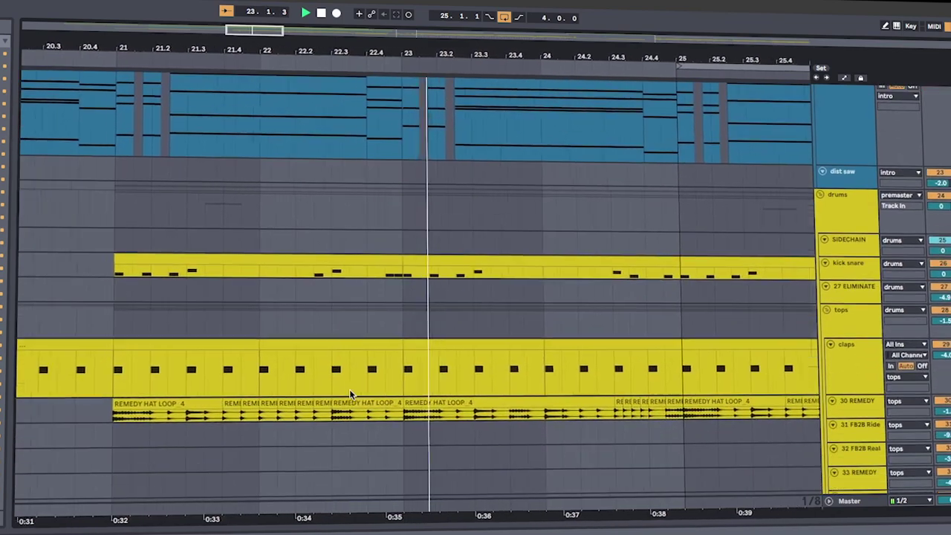
scroll(364, 396, down, 6)
scroll(476, 371, up, 3)
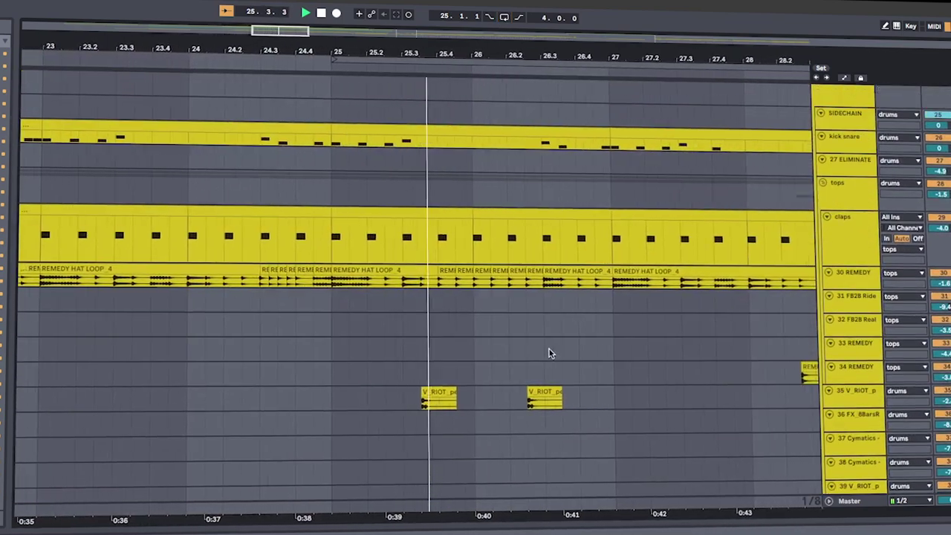
scroll(549, 352, up, 1)
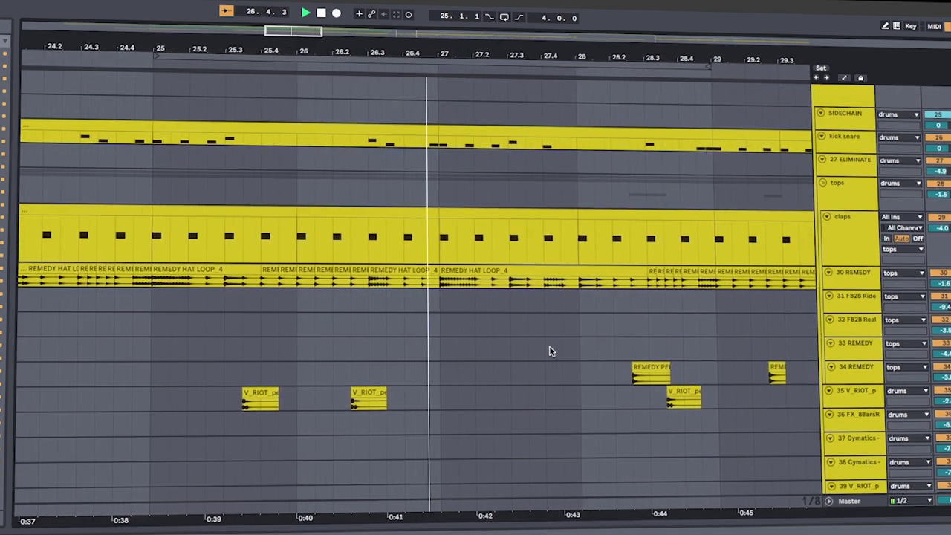
scroll(550, 349, down, 3)
scroll(552, 350, up, 3)
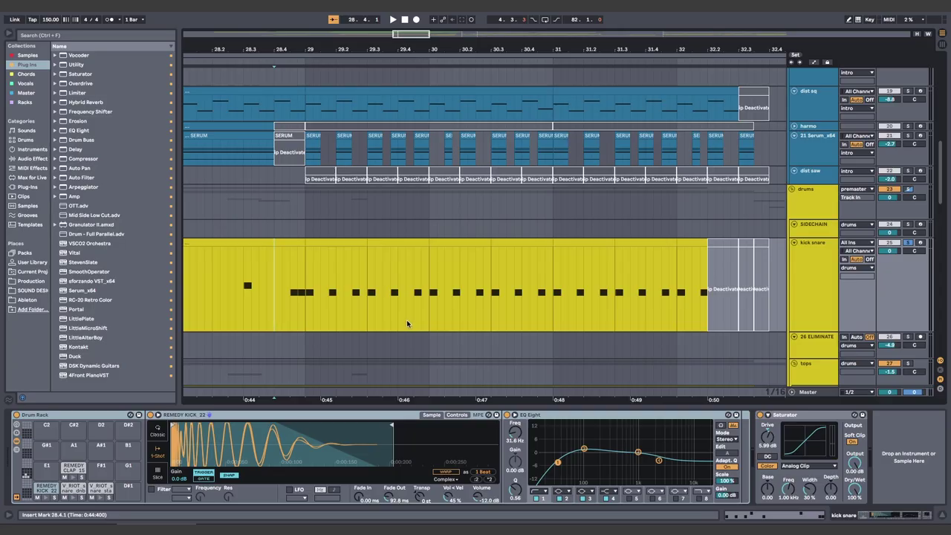
Audition the kick snare, REMEDY percussion, snare roll and FX_8BarsRiser03 parts one after another in the buildup
key(space)
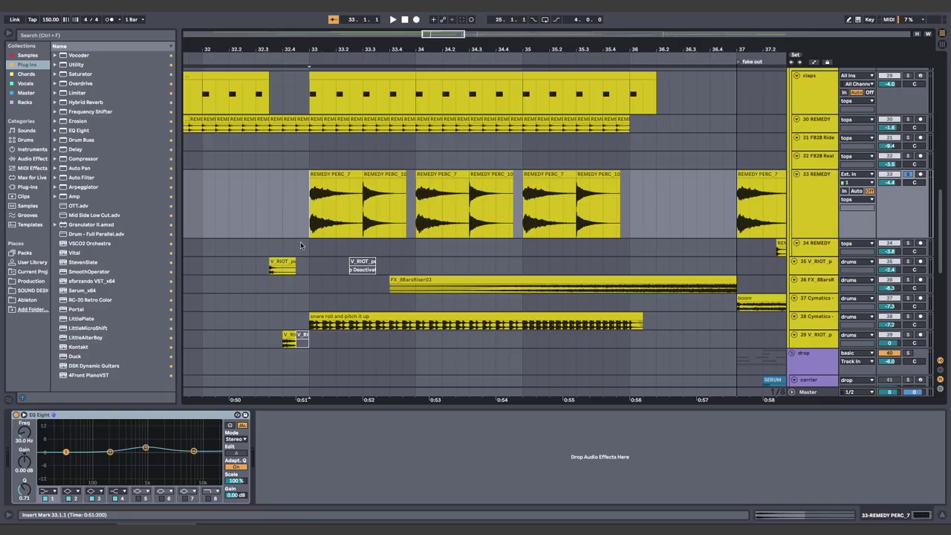
key(space)
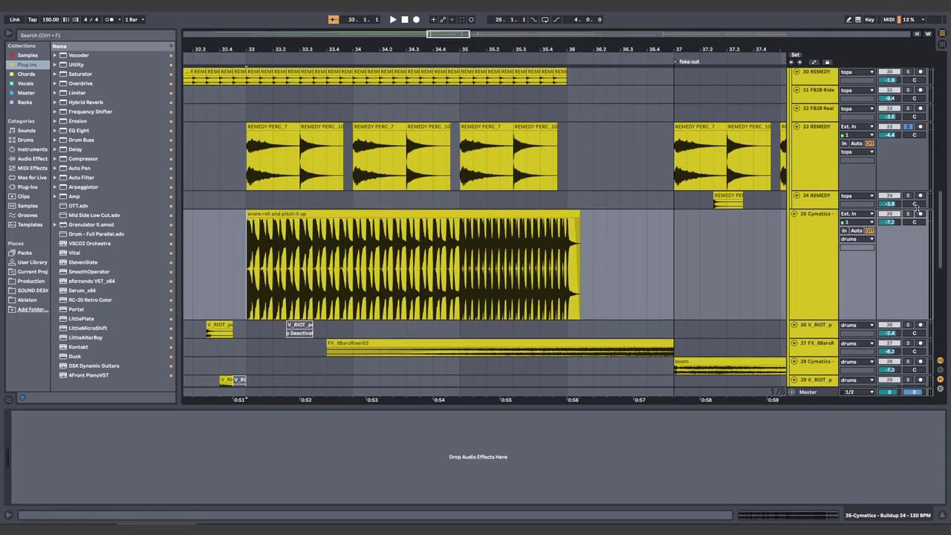
key(space)
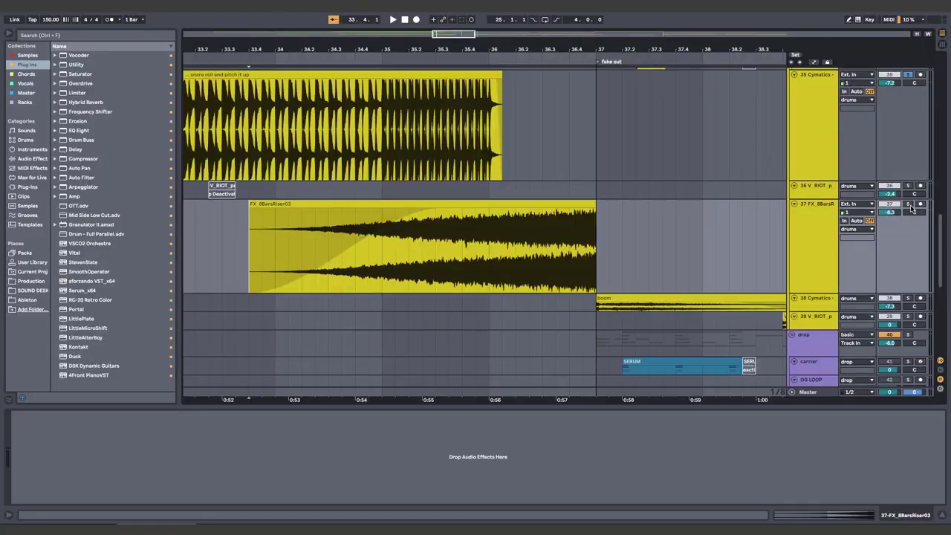
key(space)
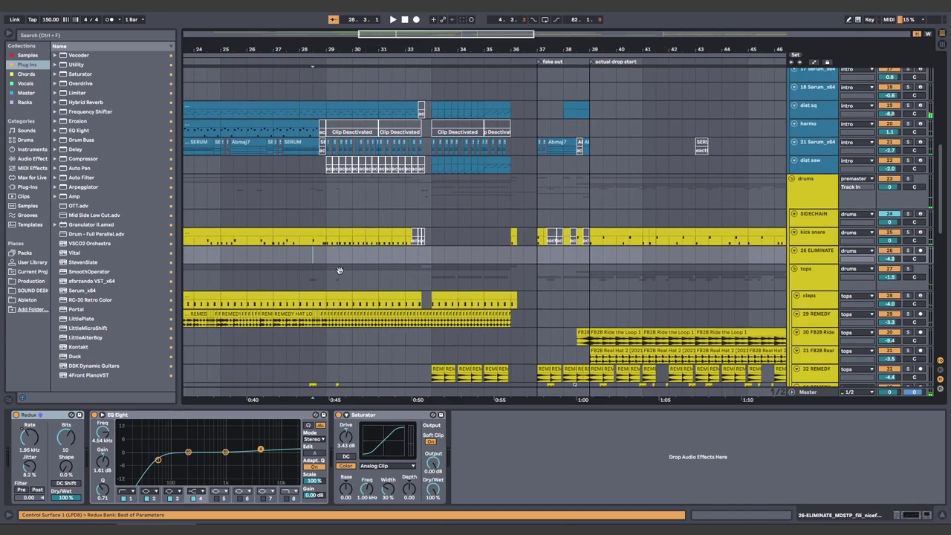
Follow the playback through the buildup into the fake out section, examining the drum and drop tracks
drag(339, 270, 343, 271)
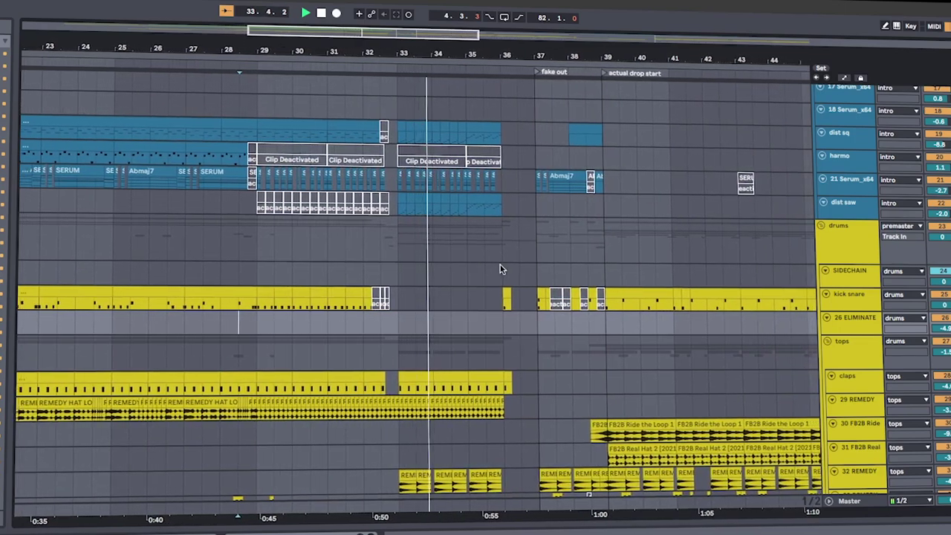
scroll(349, 370, down, 2)
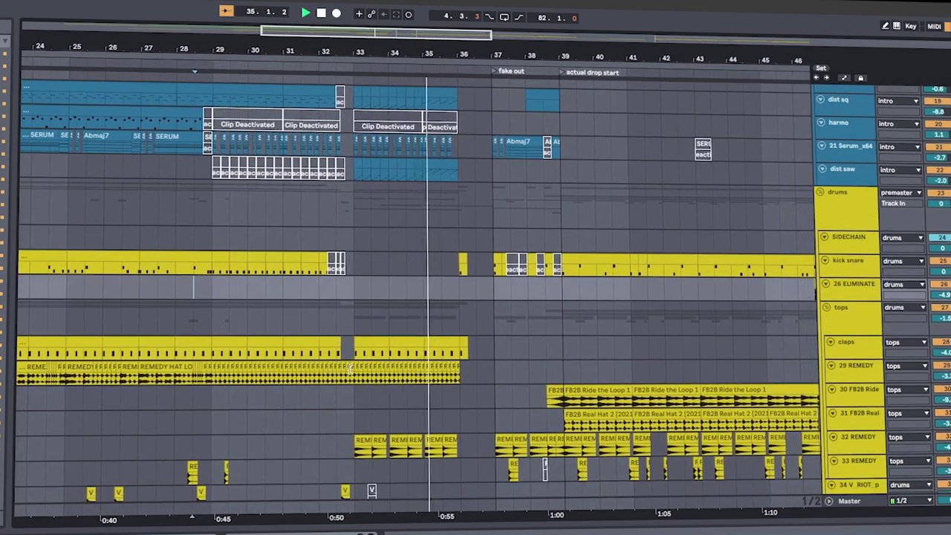
scroll(347, 376, down, 2)
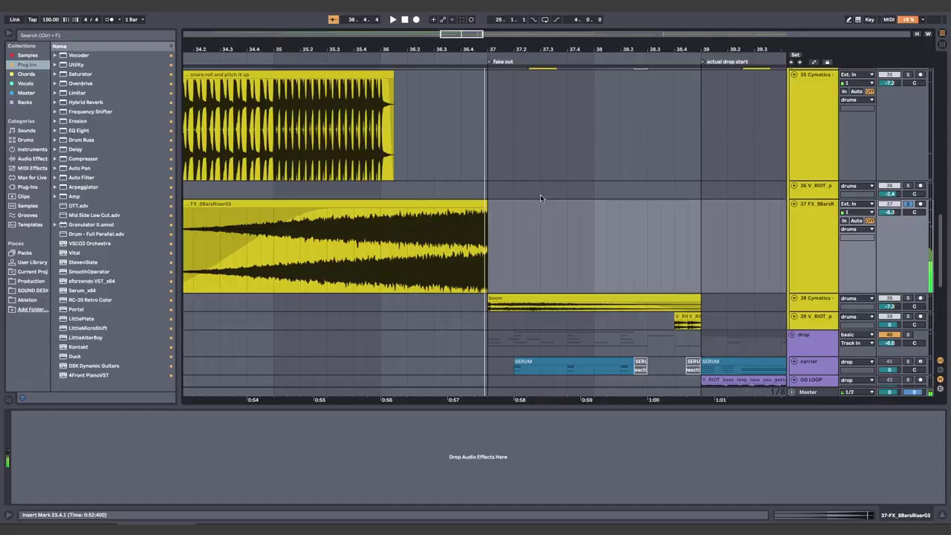
drag(594, 229, 367, 171)
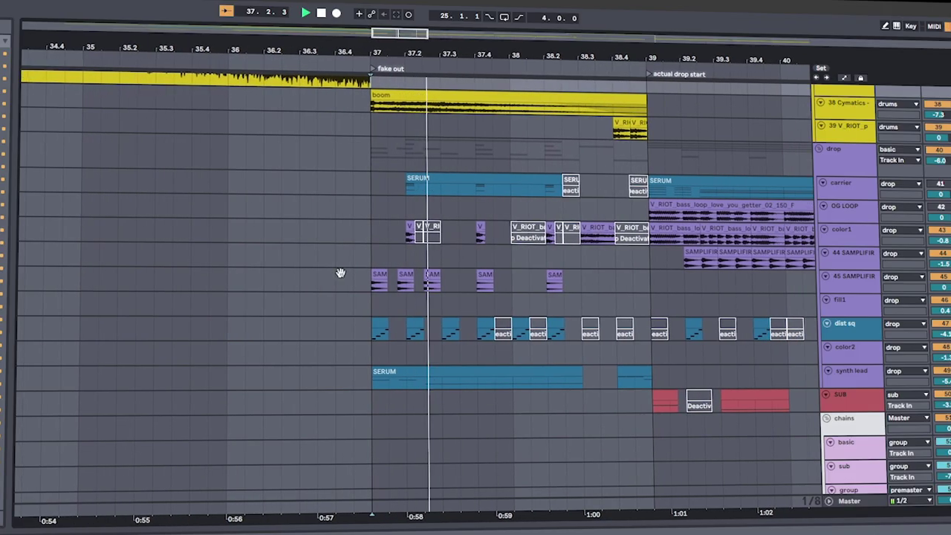
drag(338, 272, 273, 315)
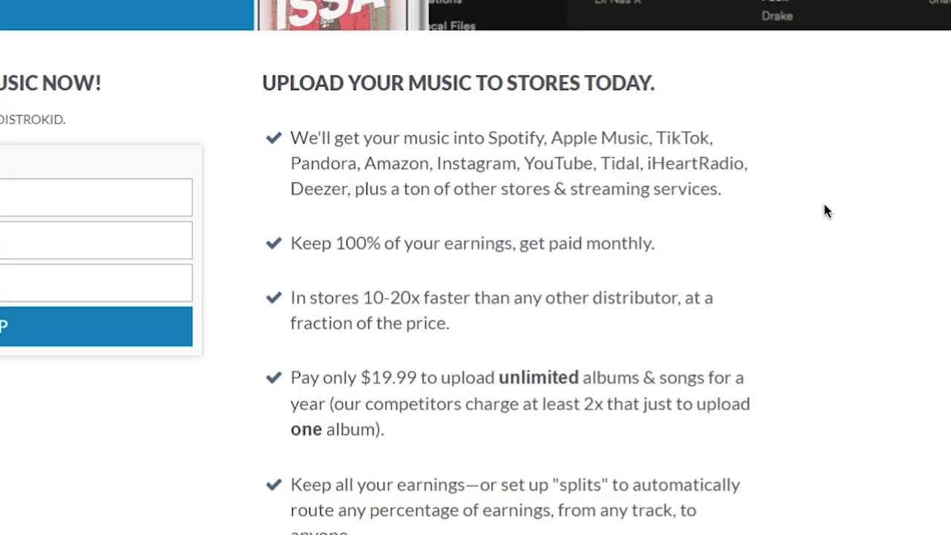
Switch to the DistroKid website, highlight the $19.99 unlimited upload offer and look over the Clairvoyant release page
drag(295, 381, 420, 443)
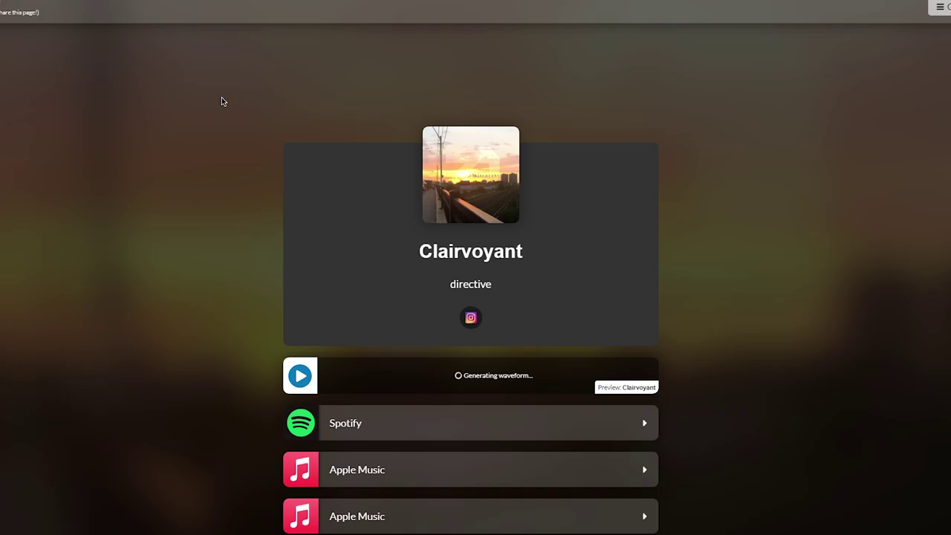
scroll(245, 126, down, 2)
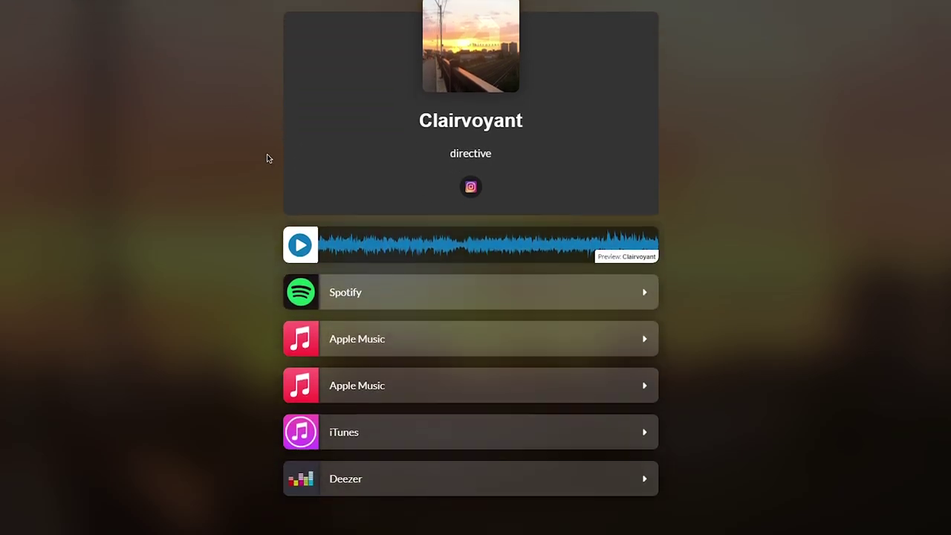
scroll(249, 398, up, 1)
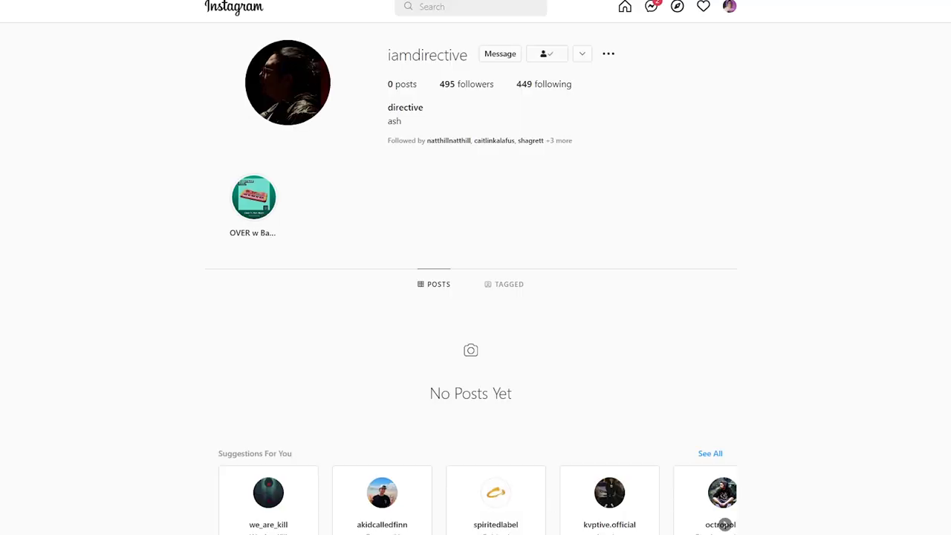
Look over the artist's Instagram profile and the streaming service links on the Clairvoyant release page
scroll(207, 99, down, 2)
scroll(213, 96, up, 2)
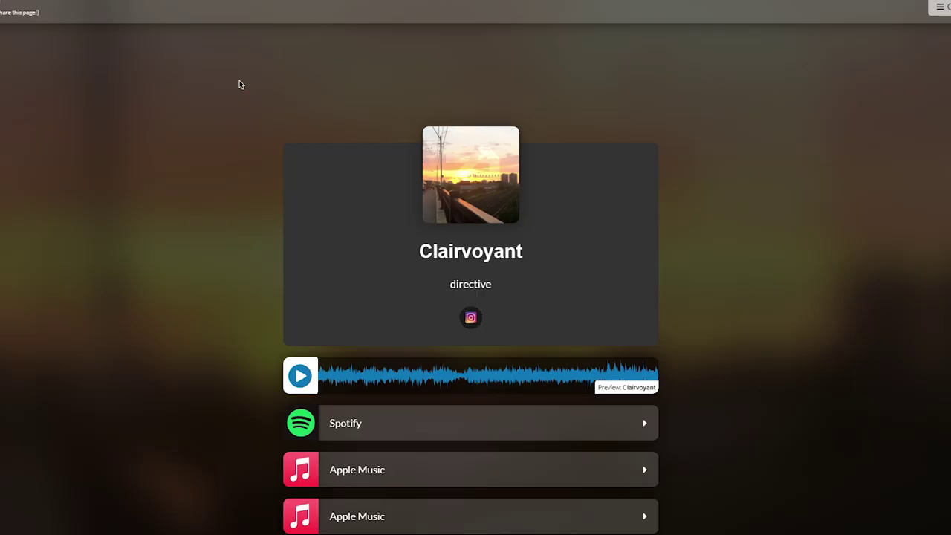
scroll(253, 202, down, 2)
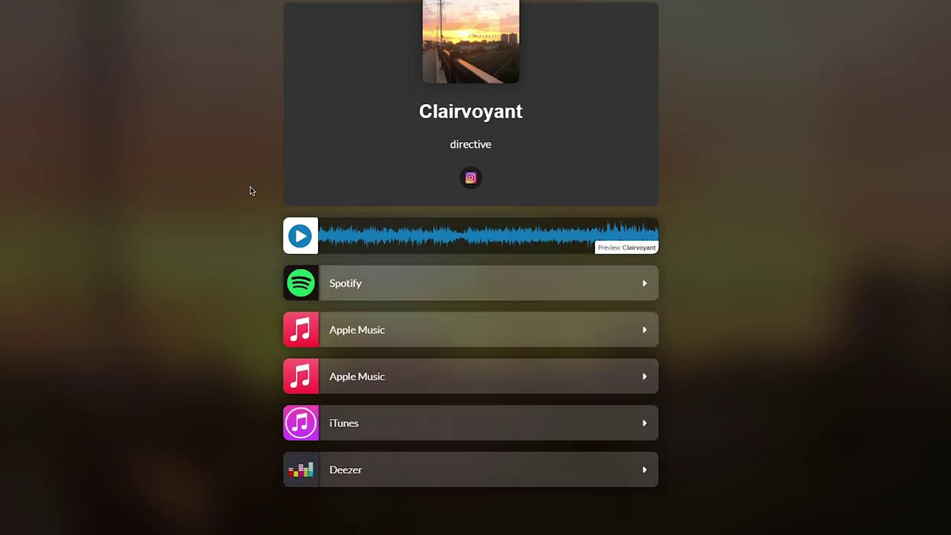
scroll(138, 67, up, 1)
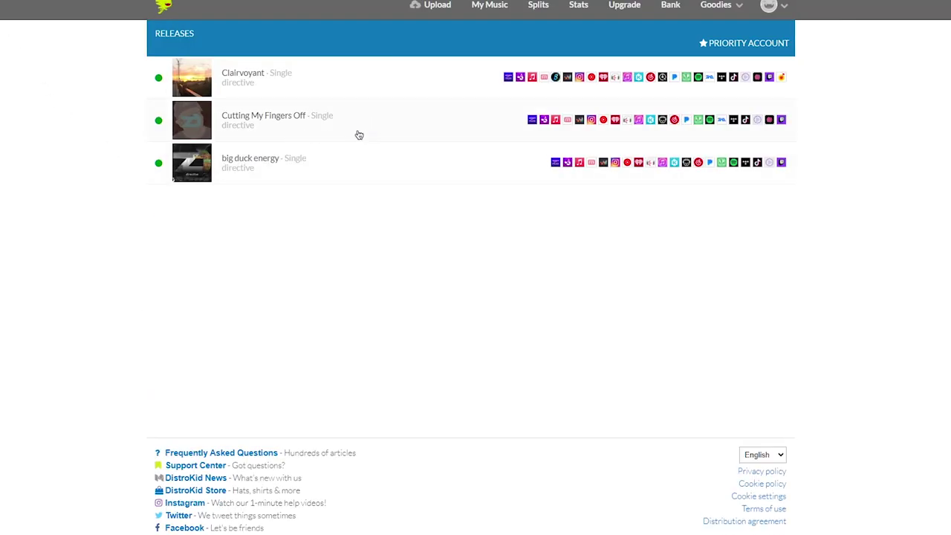
Open the big duck energy release from the releases list and look over its details and streaming link page
click(327, 159)
scroll(244, 274, down, 5)
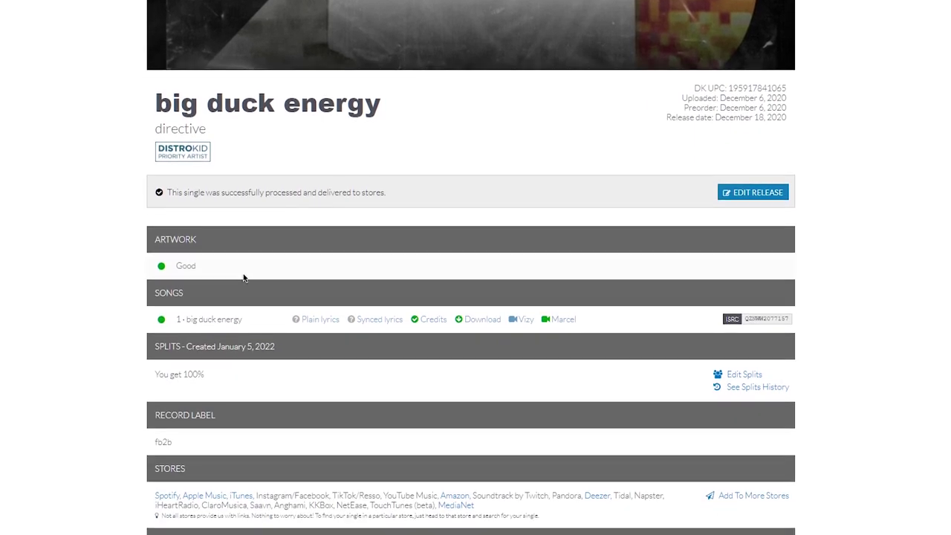
click(386, 388)
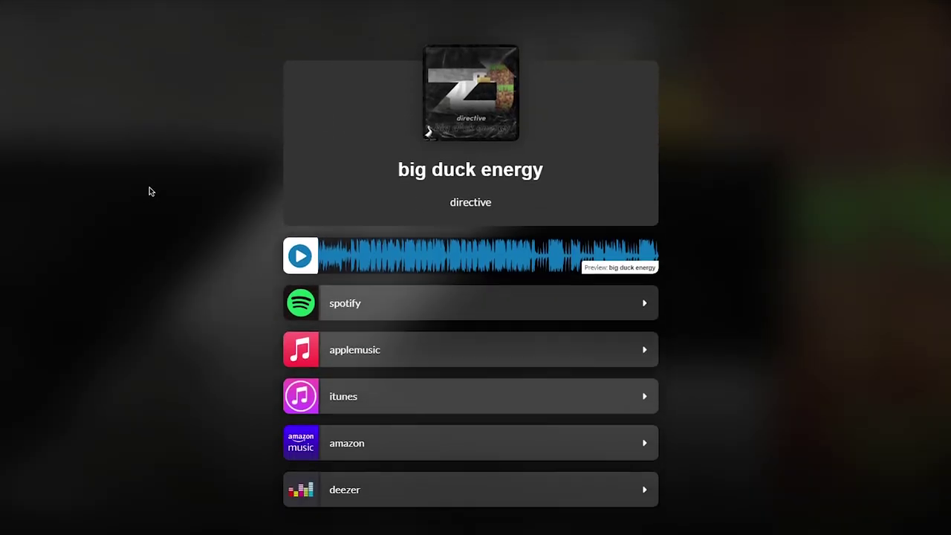
scroll(187, 199, up, 1)
scroll(195, 202, down, 1)
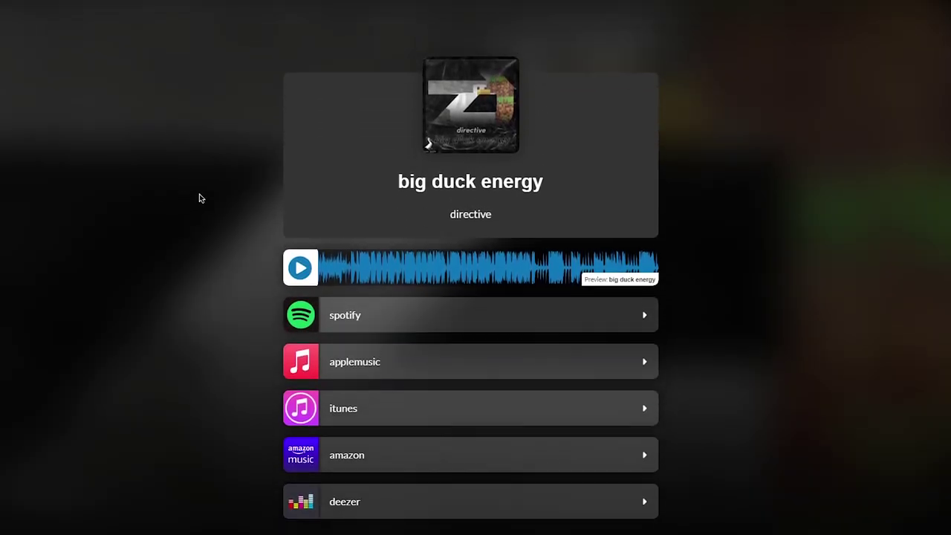
scroll(206, 201, up, 1)
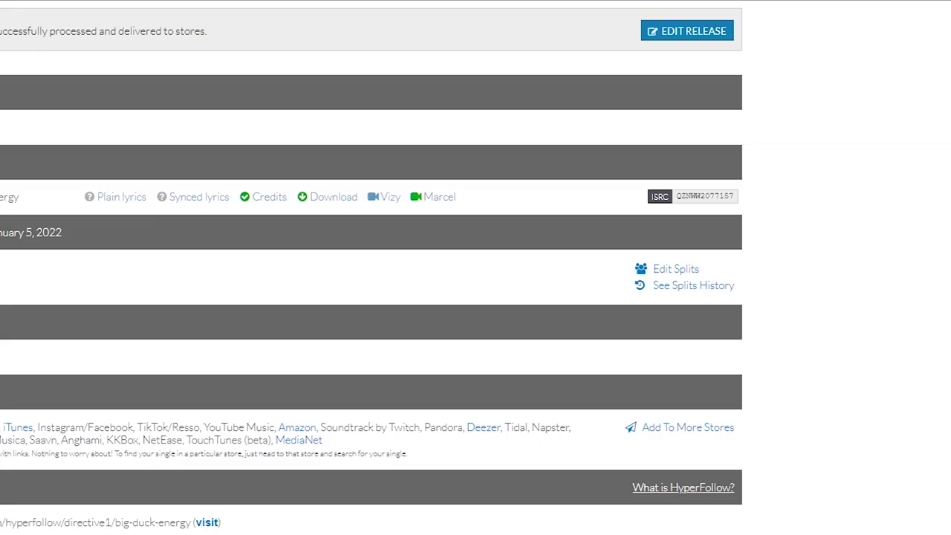
Browse the Goodies for promoting yourself and read through the HyperFollow article on gaining followers, listeners, stats and pre-saves
scroll(557, 221, up, 6)
mouse_move(650, 34)
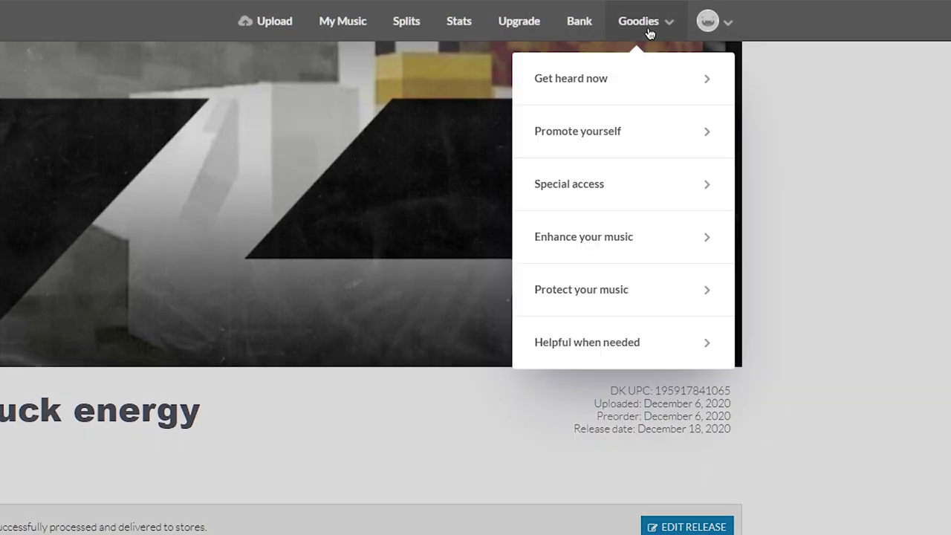
click(602, 133)
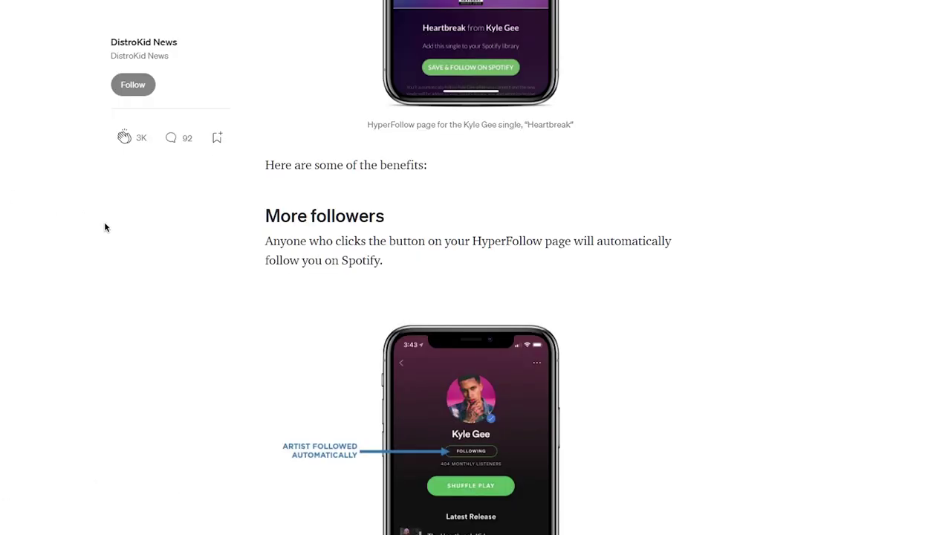
scroll(105, 226, down, 10)
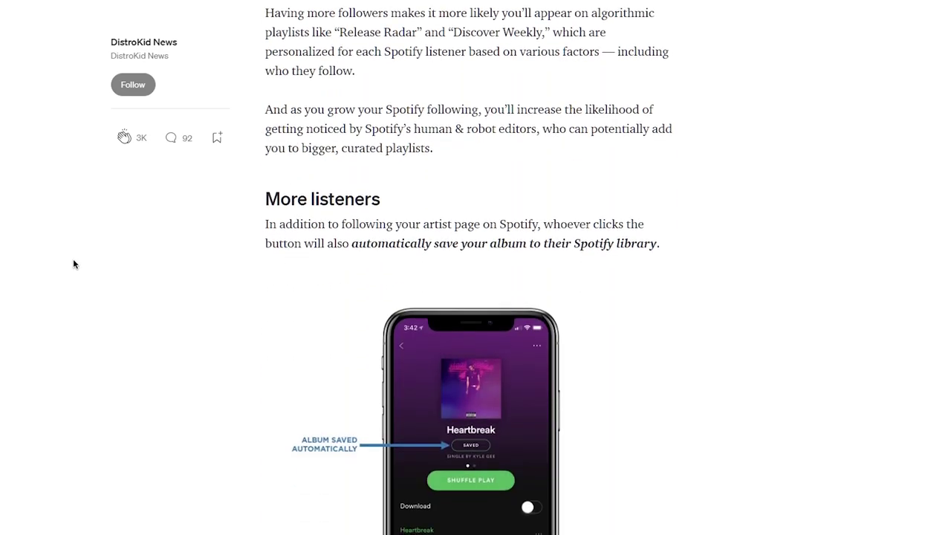
scroll(74, 262, down, 10)
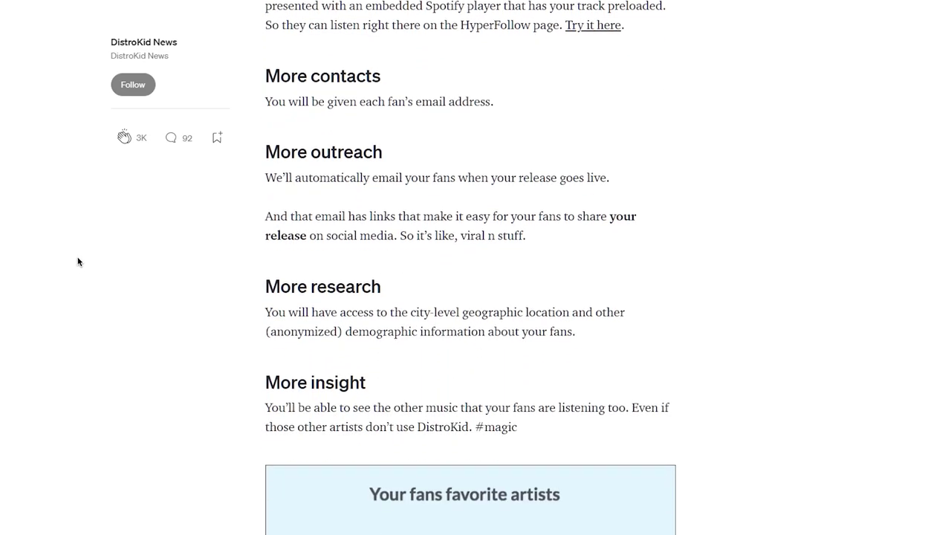
scroll(78, 261, down, 8)
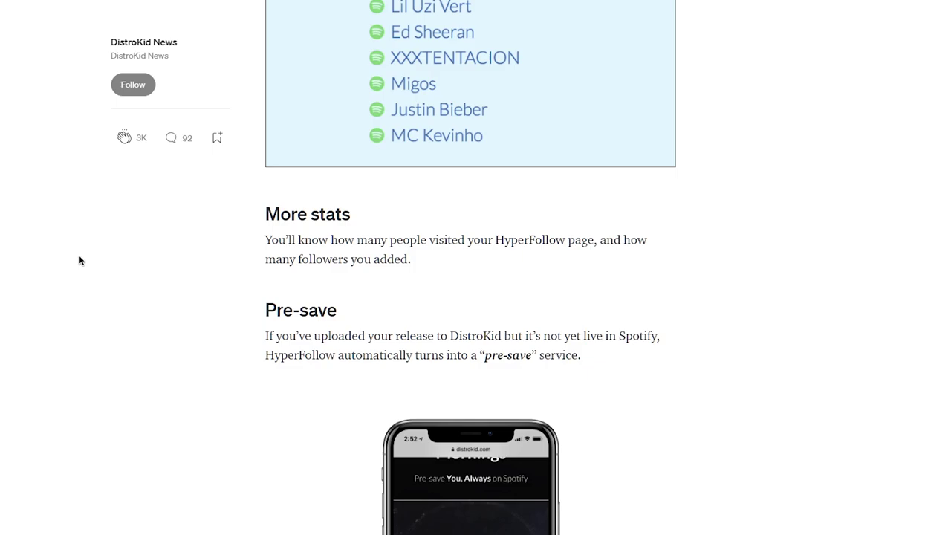
scroll(82, 257, down, 12)
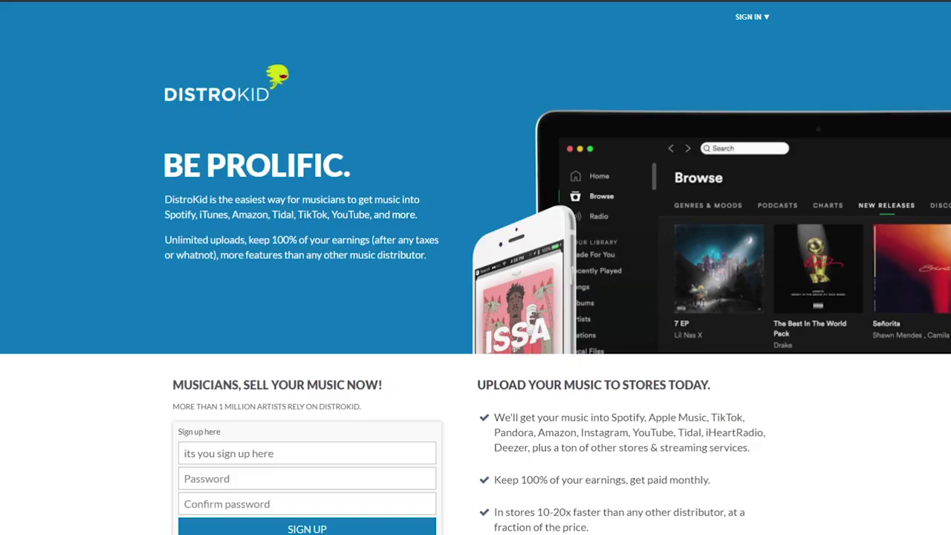
Look over the DistroKid homepage's sign-up form and its list of music upload features
scroll(476, 268, down, 5)
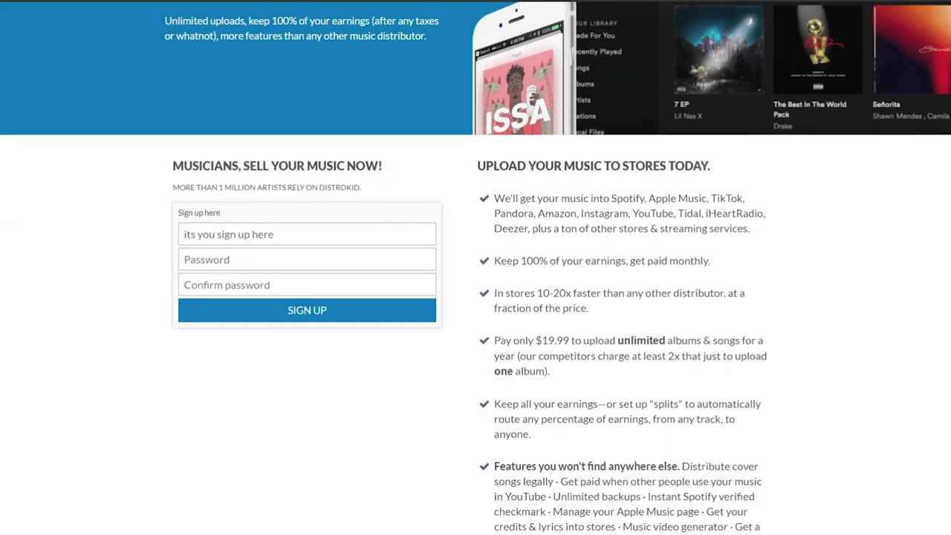
scroll(476, 268, down, 3)
scroll(476, 268, up, 1)
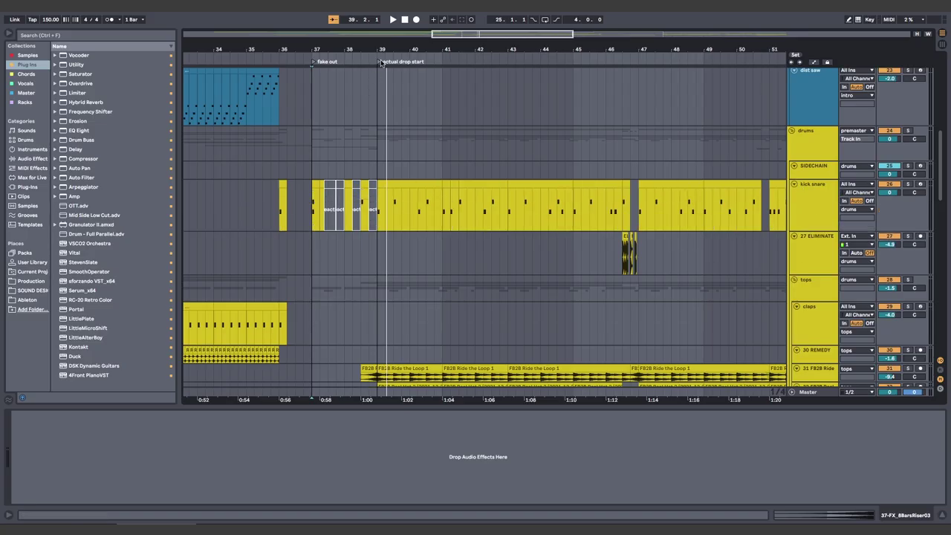
Switch back to Ableton Live and audition the kick snare pattern on its own over bars 39 to 43 of the actual drop
drag(382, 44, 382, 112)
drag(387, 198, 313, 178)
click(298, 196)
click(298, 196)
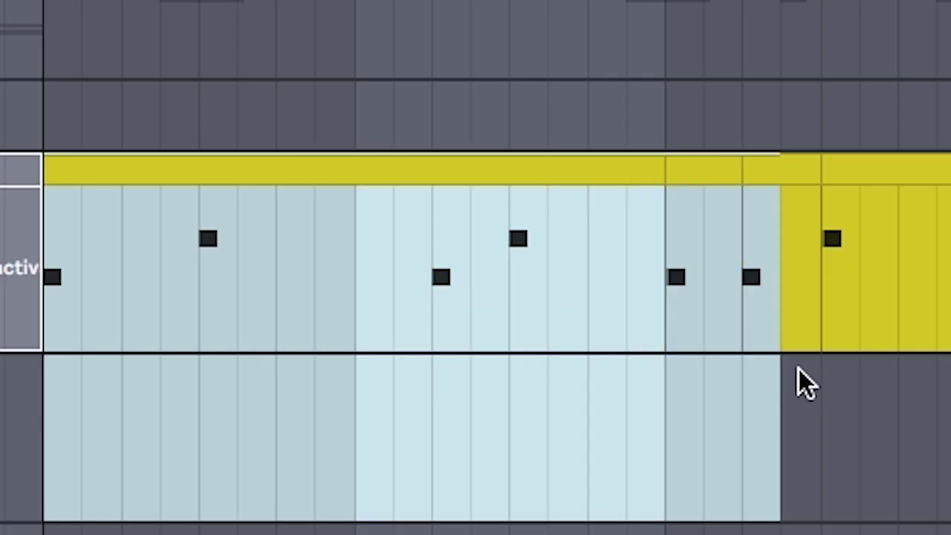
drag(798, 379, 897, 312)
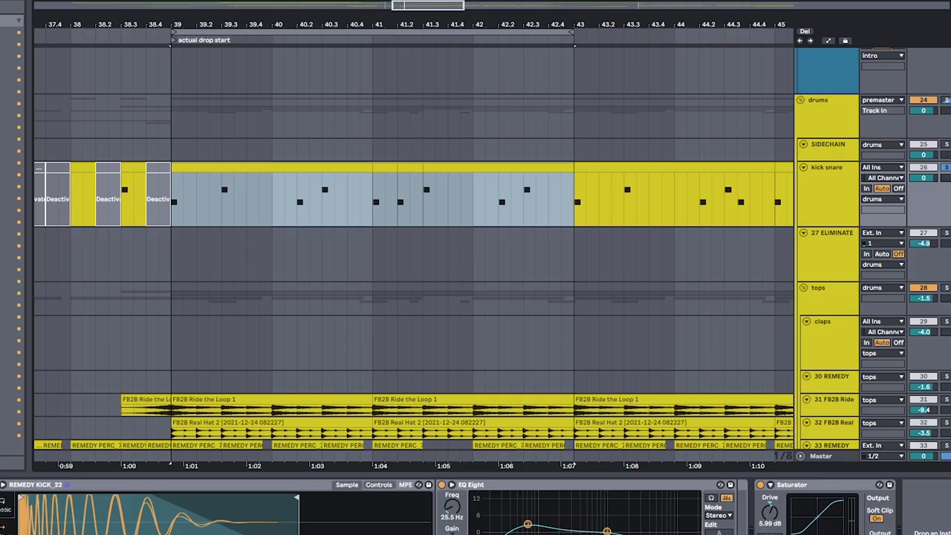
key(space)
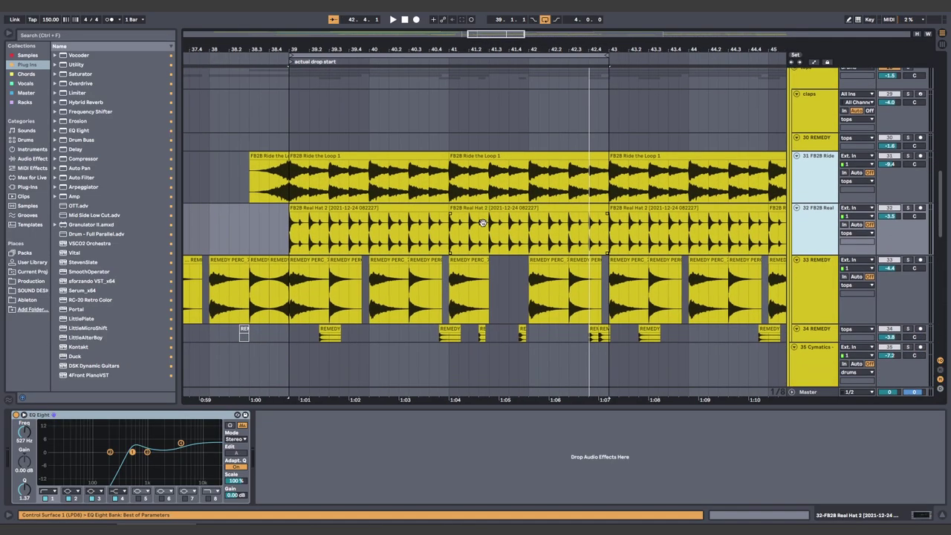
Audition the FB2B ride and hat loops with the REMEDY PERC_7 percussion in the drop, and solo the drums group
click(297, 192)
key(space)
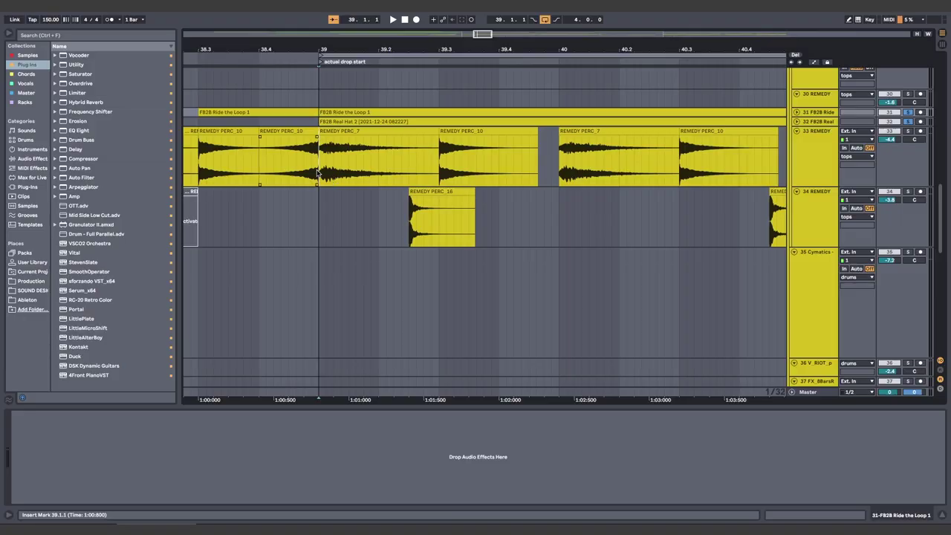
drag(339, 201, 567, 219)
scroll(275, 171, down, 3)
drag(263, 158, 332, 155)
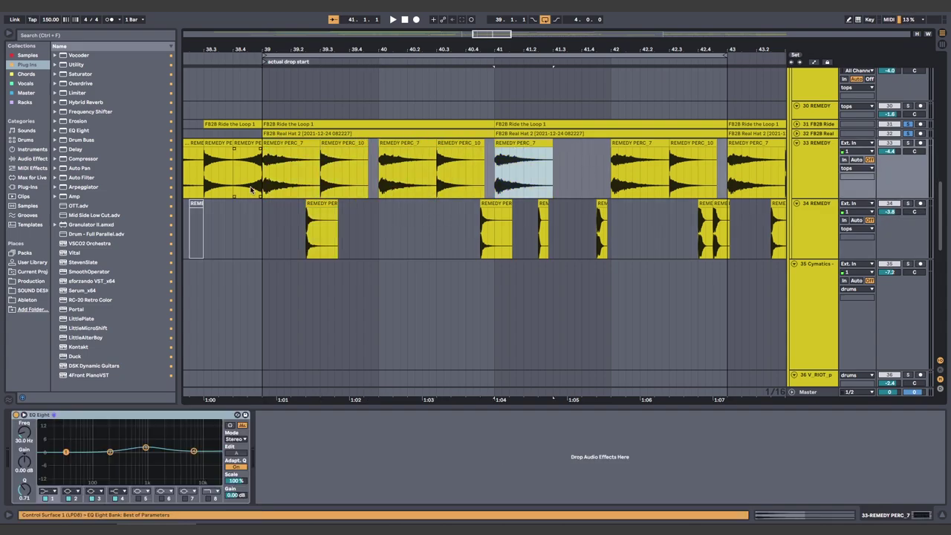
key(space)
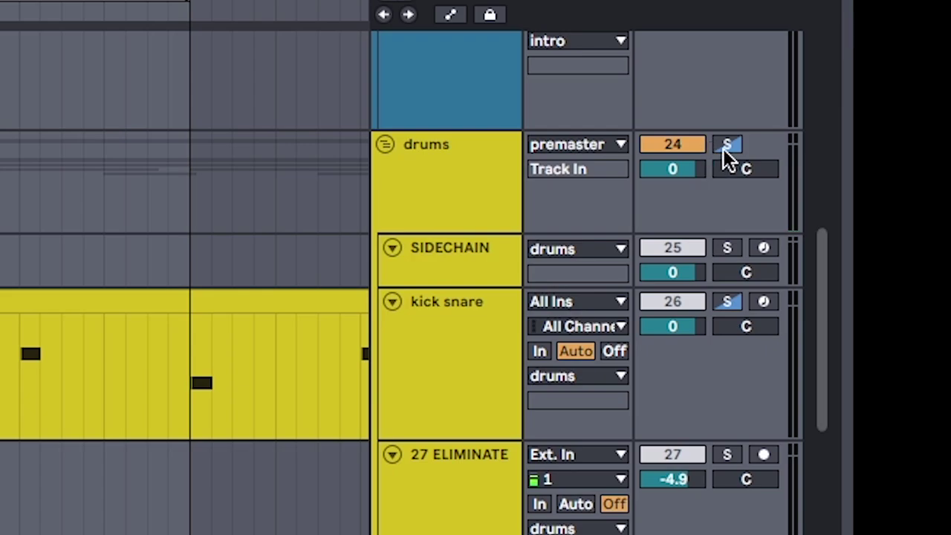
click(729, 145)
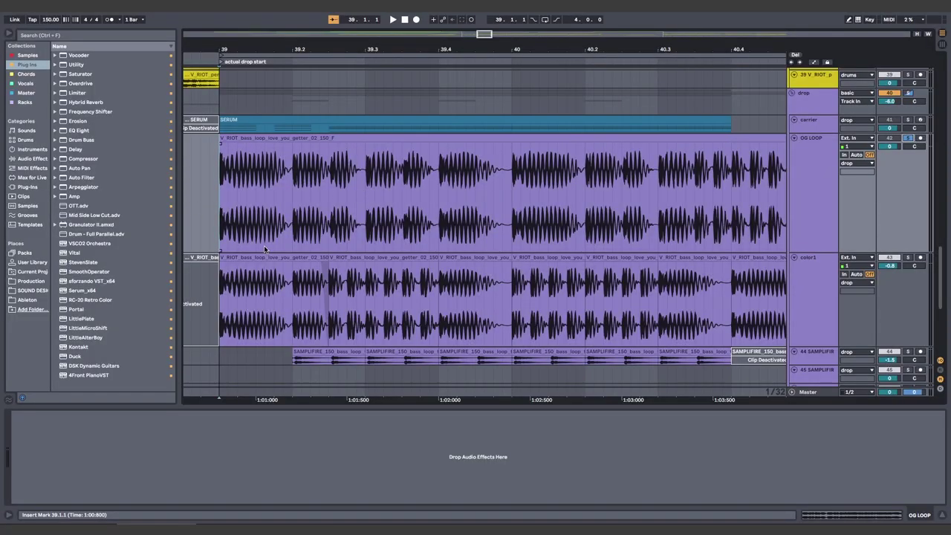
Collapse the color1 track and highlight the OG LOOP bass sample from 39.1.1 to 40.4.3 to examine it
drag(813, 346, 814, 261)
drag(768, 201, 220, 201)
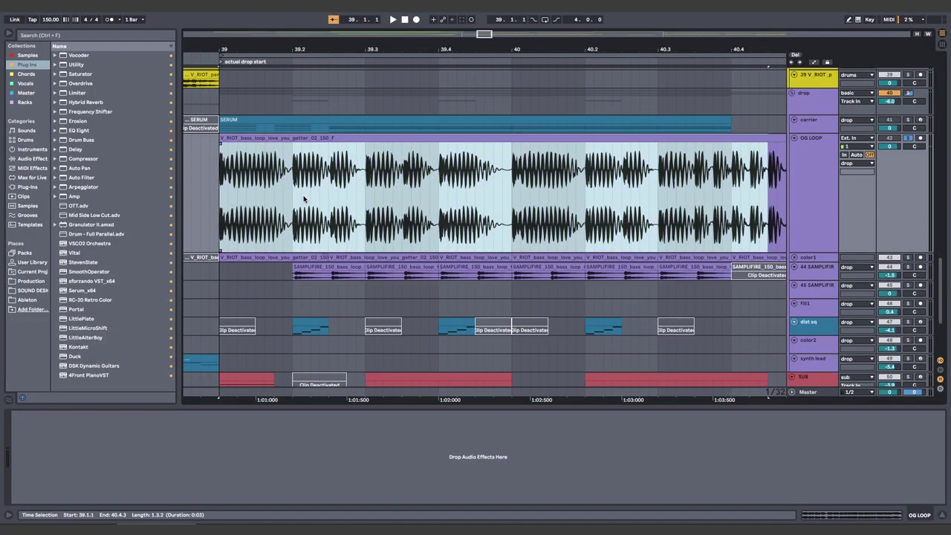
click(219, 218)
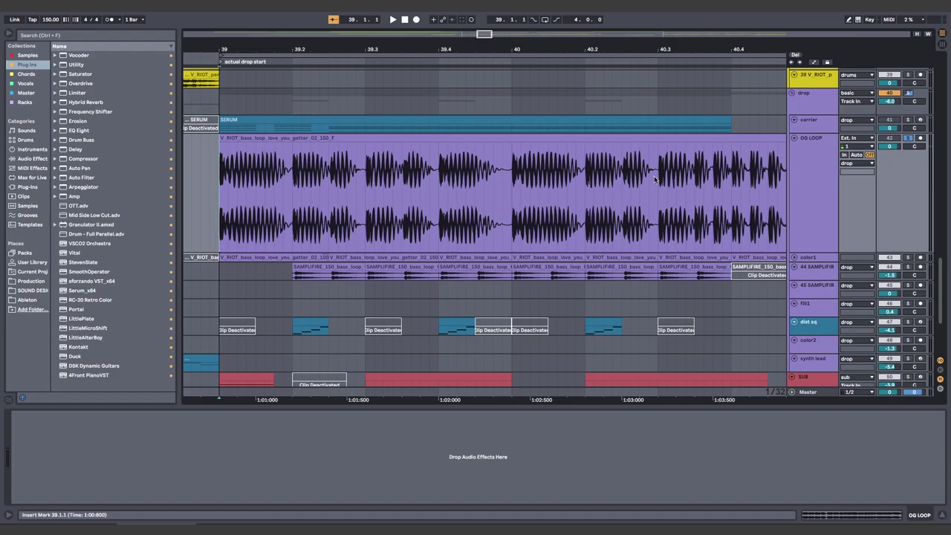
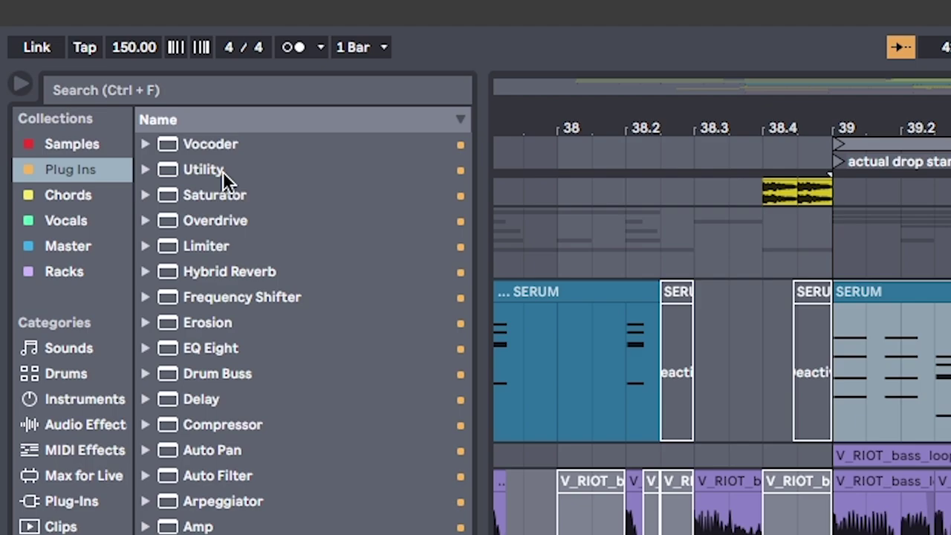
Add a Vocoder to the effects, group it into an Audio Effect Rack and show the rack's chain list
click(197, 144)
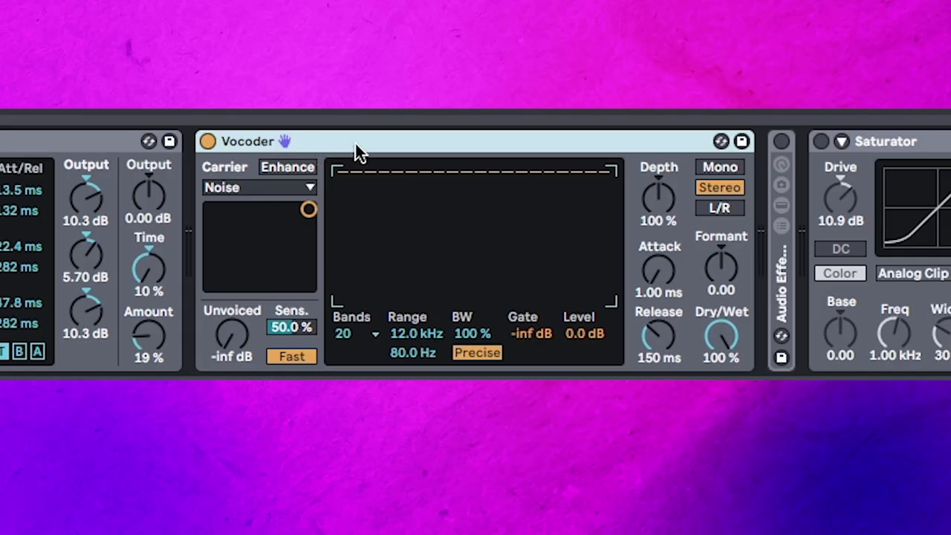
right_click(344, 141)
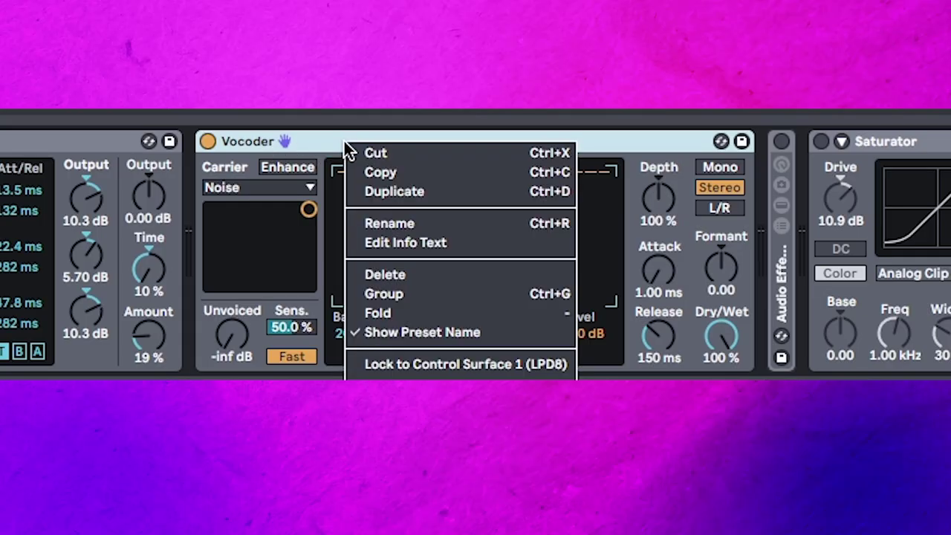
click(482, 295)
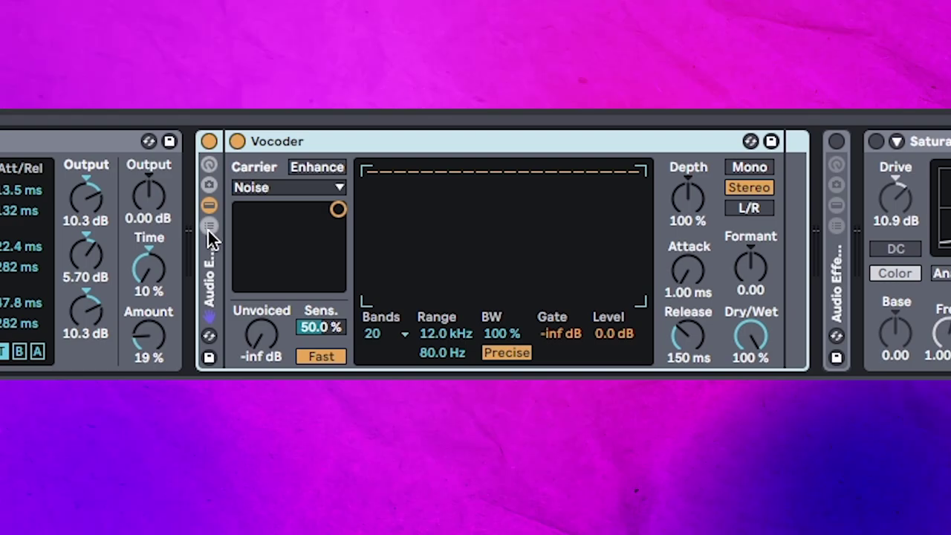
click(209, 226)
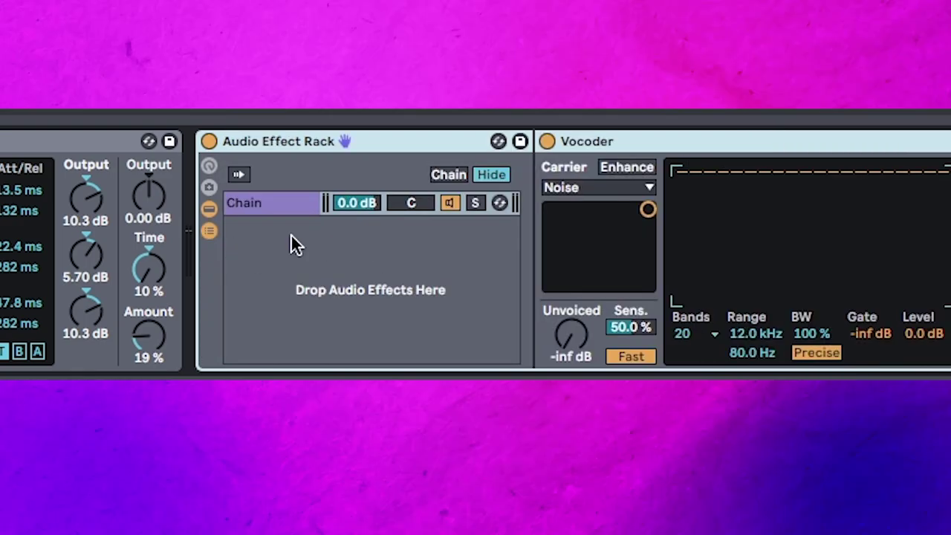
Create a second, empty chain in the Audio Effect Rack and name it DRY
right_click(295, 245)
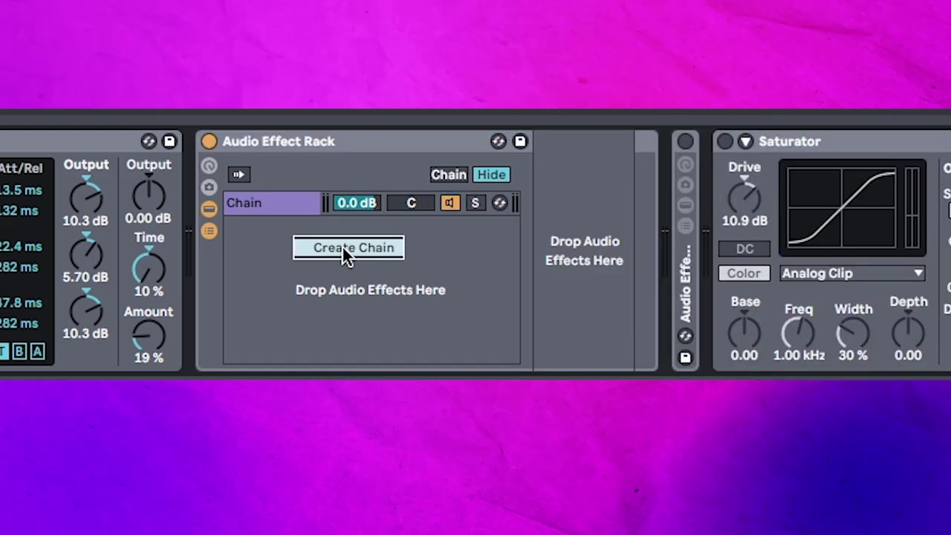
click(346, 247)
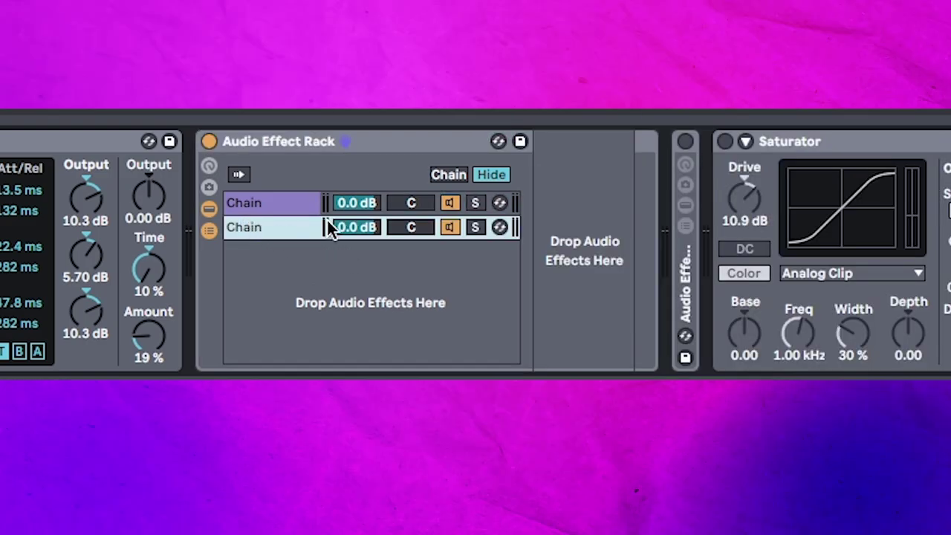
text(DRY)
key(Return)
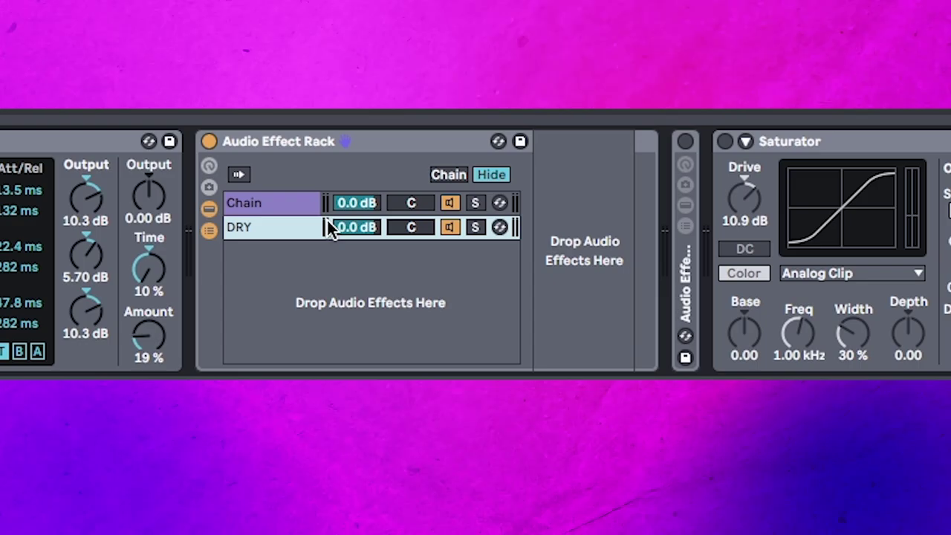
Rename the chain holding the Vocoder to VOCODE and compare it with the DRY chain
click(275, 207)
key(ctrl+r)
text(VOC)
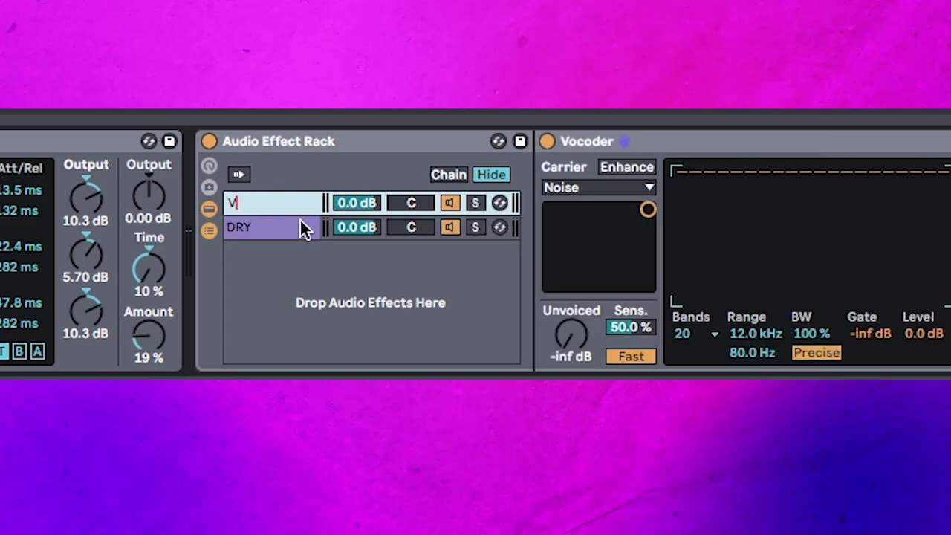
text(ODE)
key(Return)
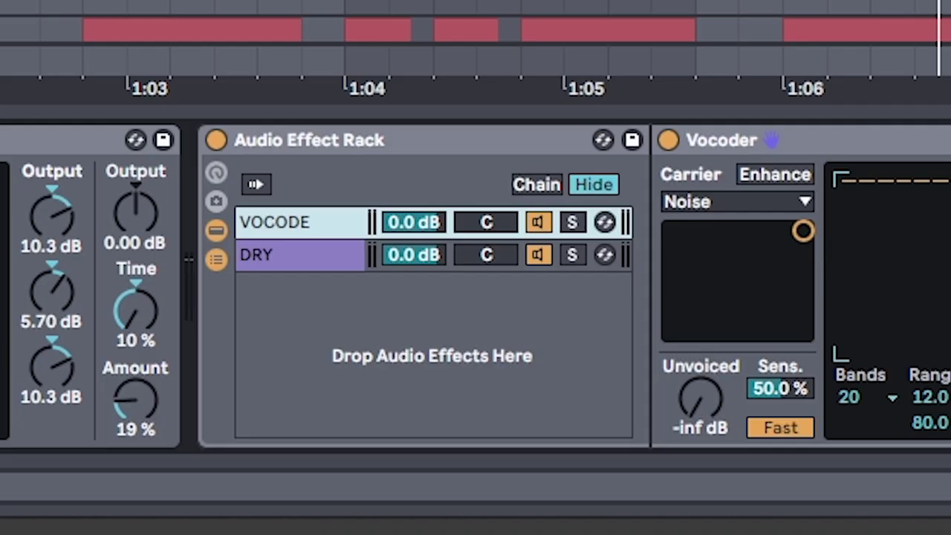
click(328, 259)
click(312, 220)
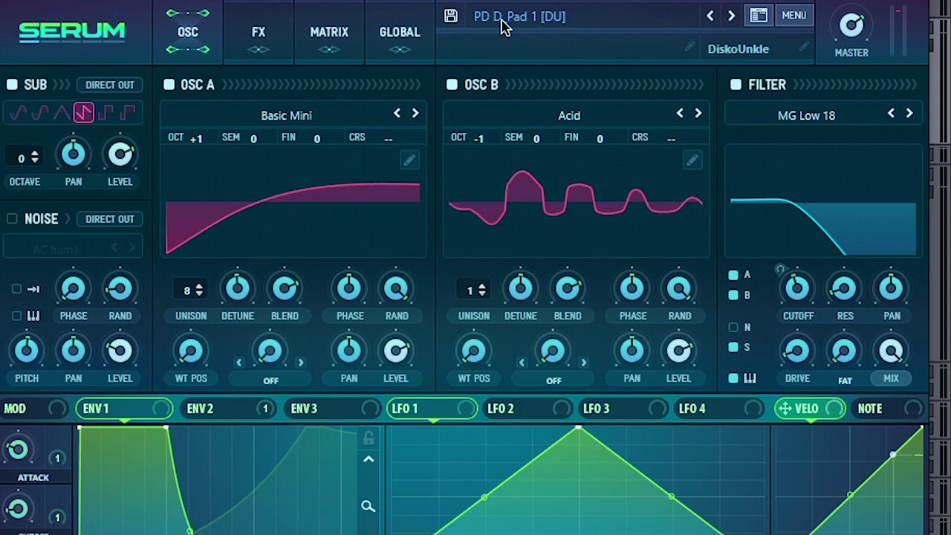
Show the Serum pad preset PD D_Pad 1 [DU] used for the carrier and play back the carrier chords in the drop
click(503, 26)
mouse_move(540, 270)
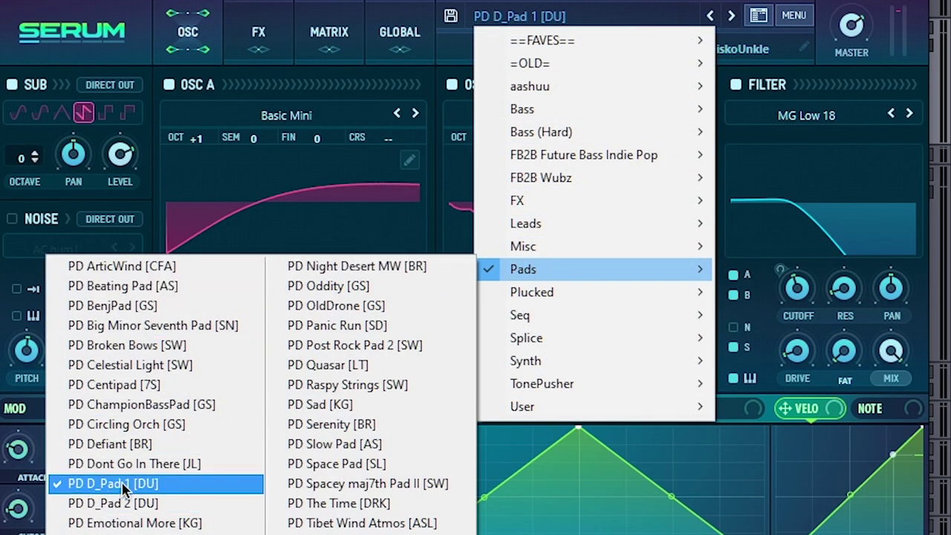
click(218, 11)
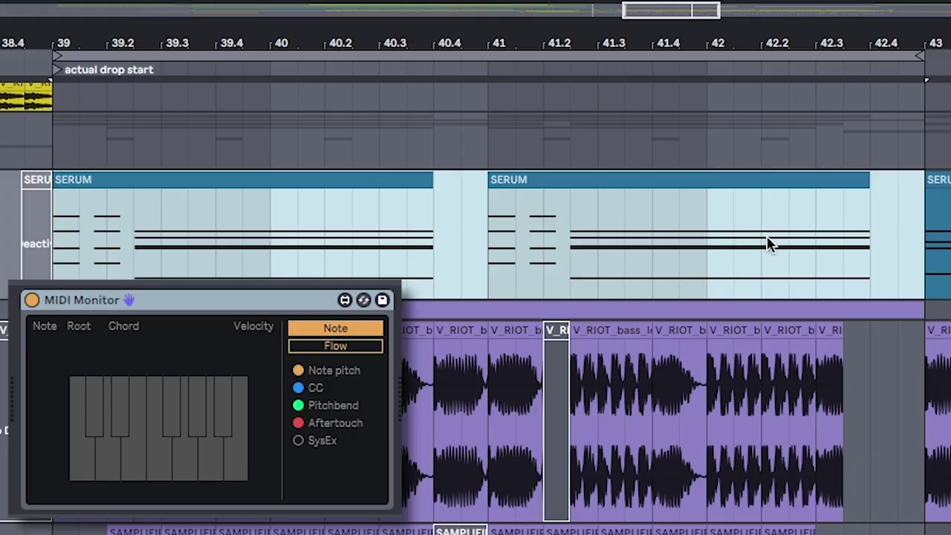
key(space)
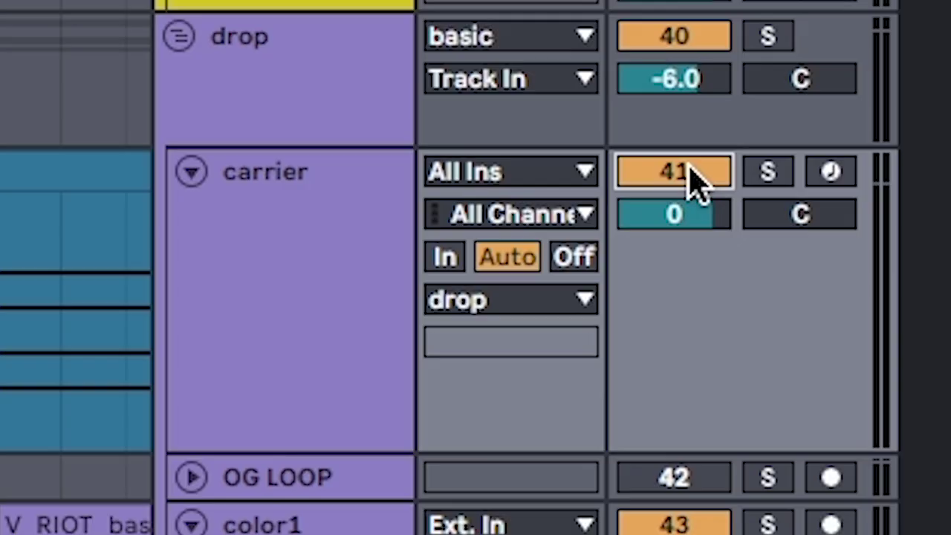
Toggle the carrier track's activation and set the Vocoder's carrier to External, taking Post FX audio from the carrier track
click(690, 170)
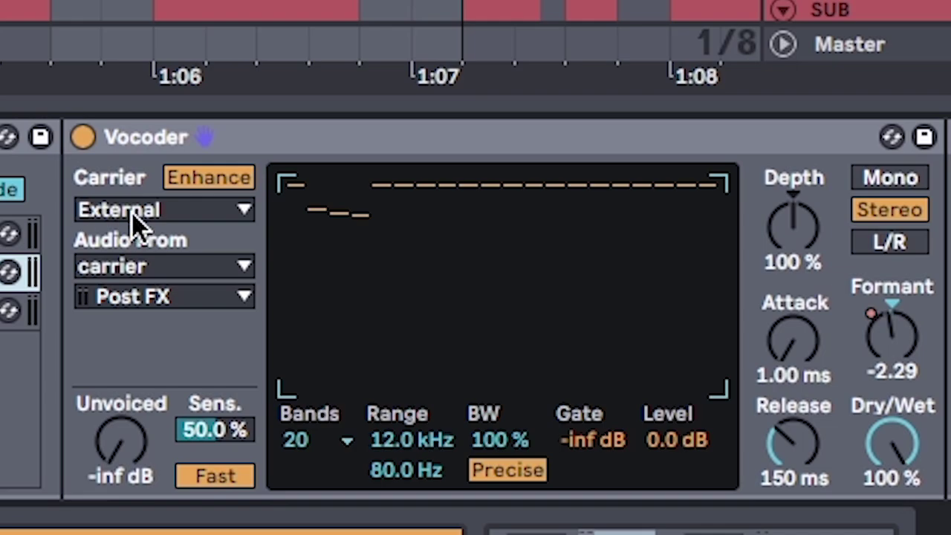
click(131, 211)
click(159, 272)
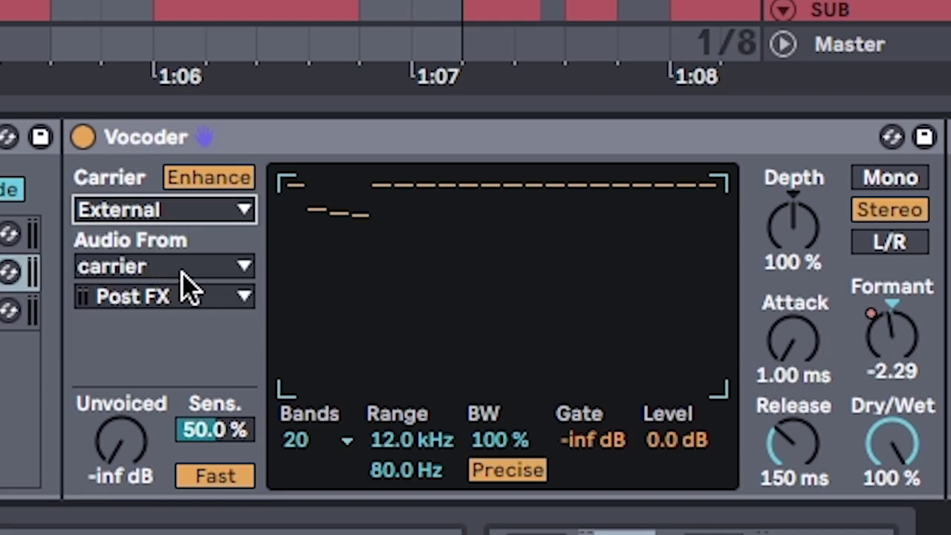
click(182, 272)
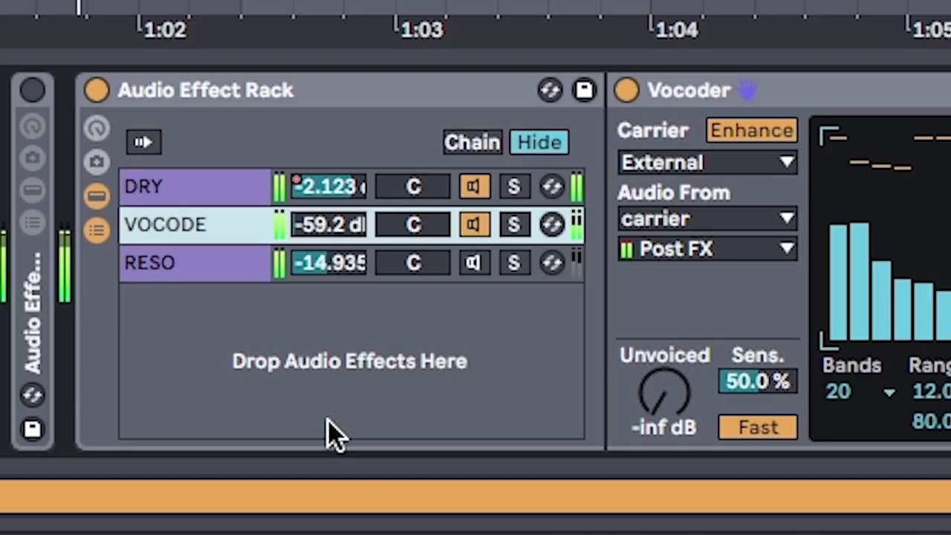
Compare the VOCODE chain with the other rack chains and examine the Resonators' base note and pitch settings on the RESO chain
drag(327, 421, 348, 233)
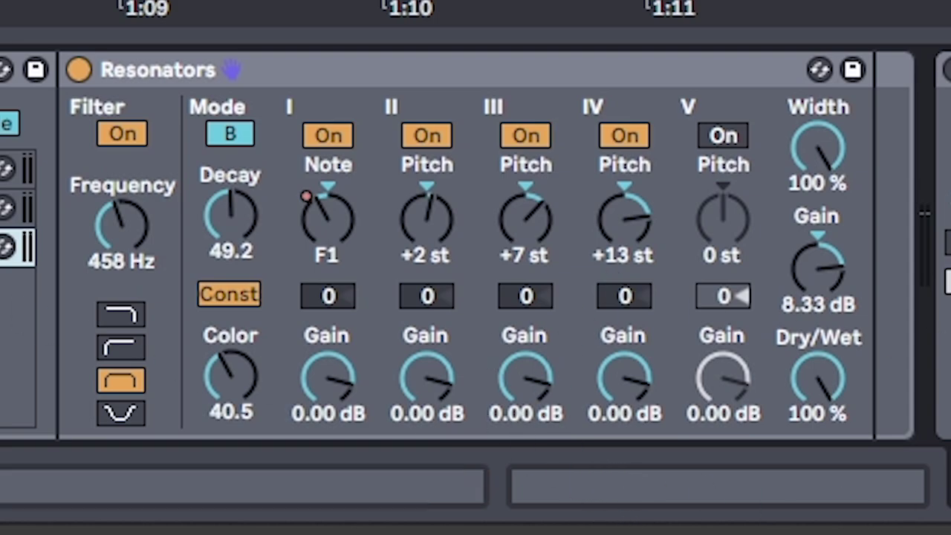
key(space)
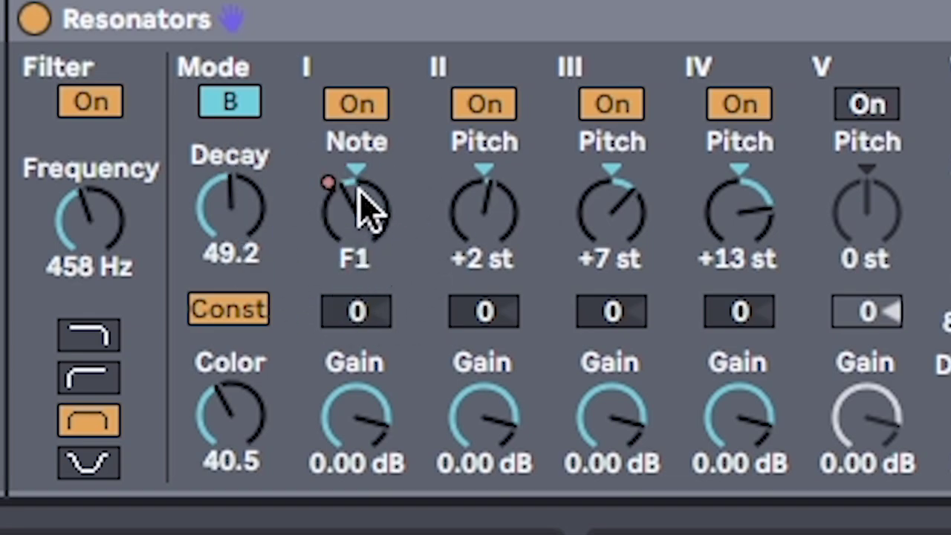
drag(361, 206, 361, 186)
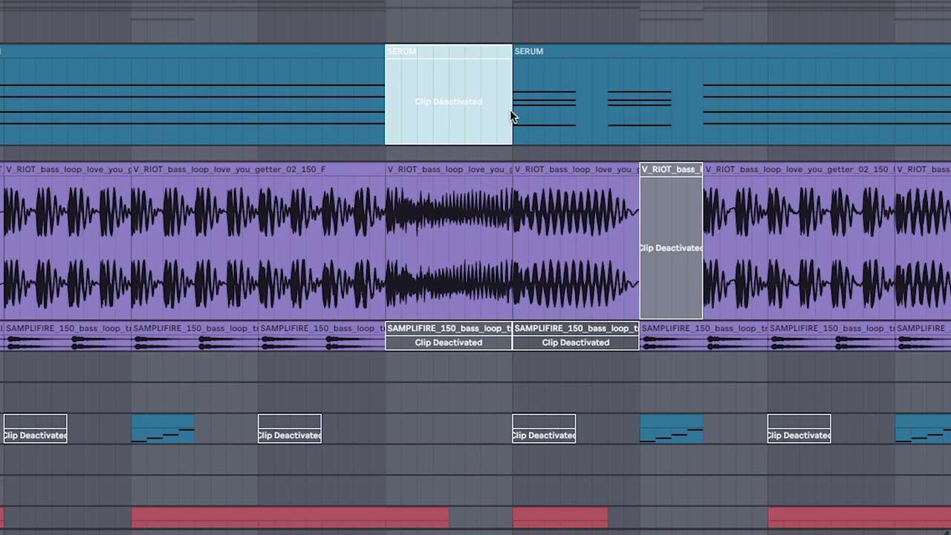
Audition the drop's carrier chords, the SAMPLIFIRE bass loop clips and the audio clips on the fill1 track
click(96, 245)
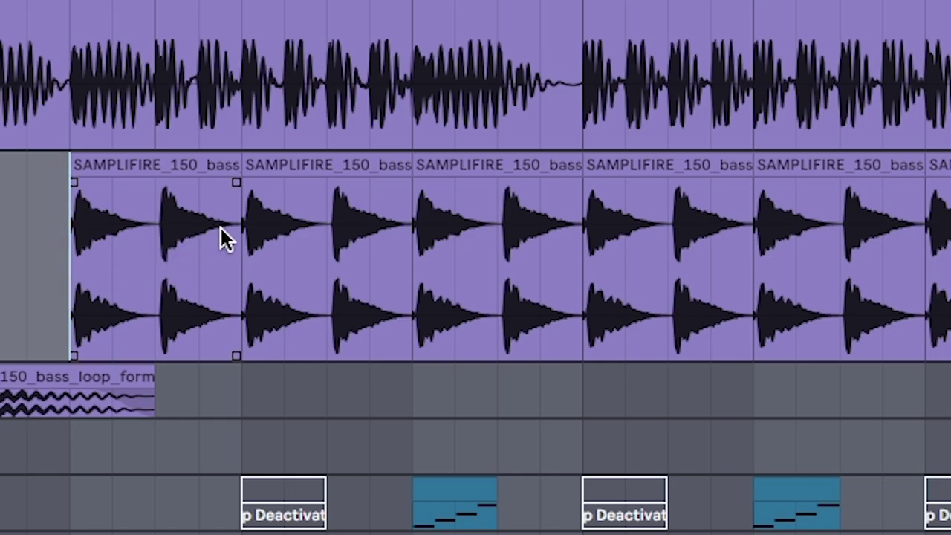
drag(89, 246, 950, 303)
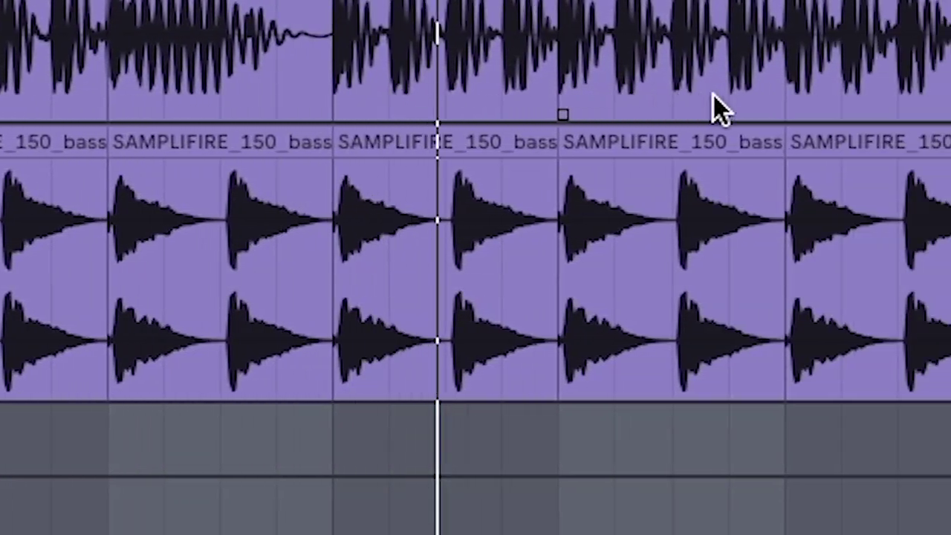
key(0)
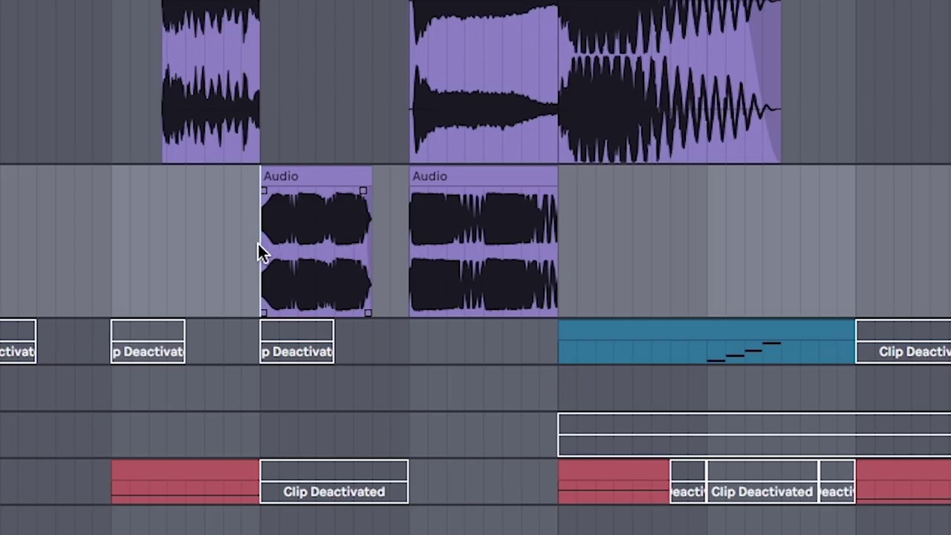
drag(257, 242, 671, 267)
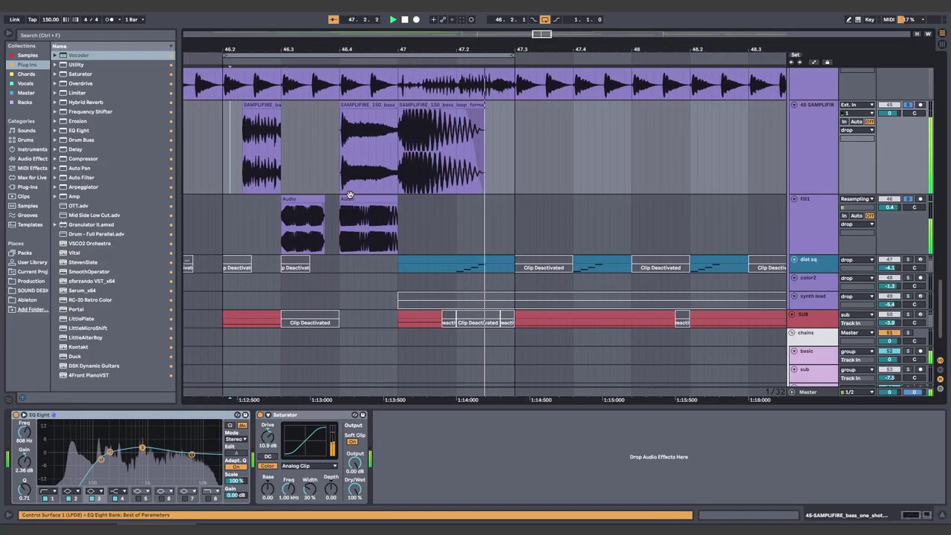
scroll(375, 230, up, 3)
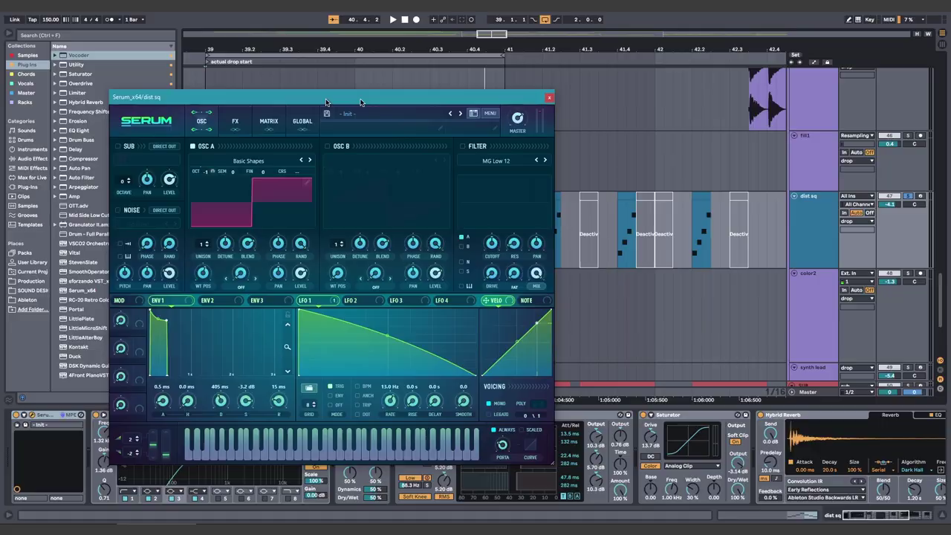
Show the Serum patch on the drop's dist sq track and play back the color2, synth lead and SUB parts around bar 67
drag(361, 99, 558, 78)
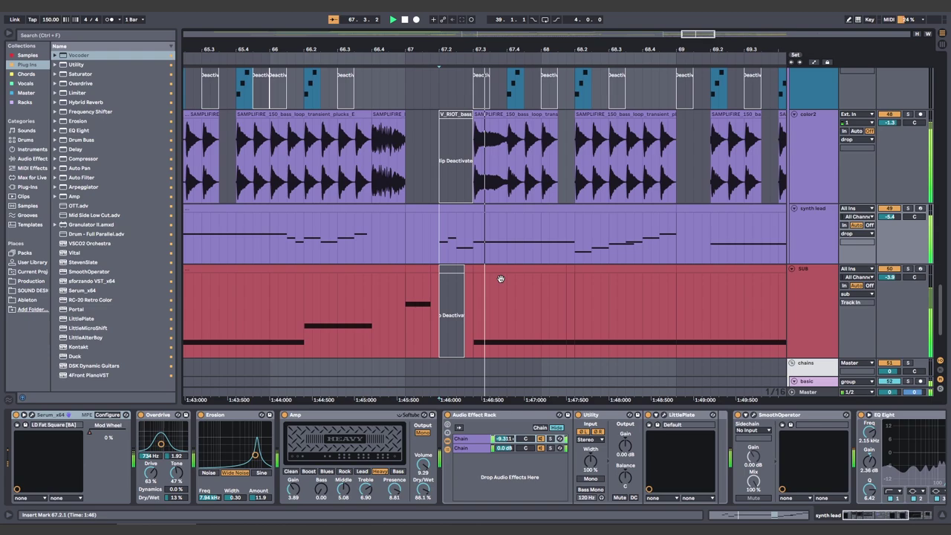
scroll(501, 279, down, 2)
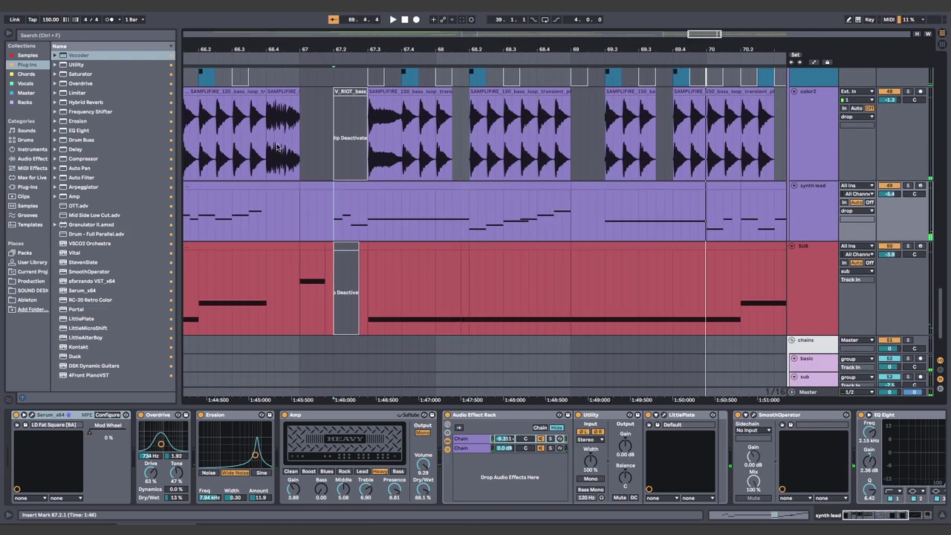
Return to the intro section and review the main vox, dist sq, harmo and Serum chord tracks around bar 21
drag(252, 46, 255, 23)
drag(259, 169, 632, 401)
drag(329, 200, 511, 299)
drag(169, 78, 384, 206)
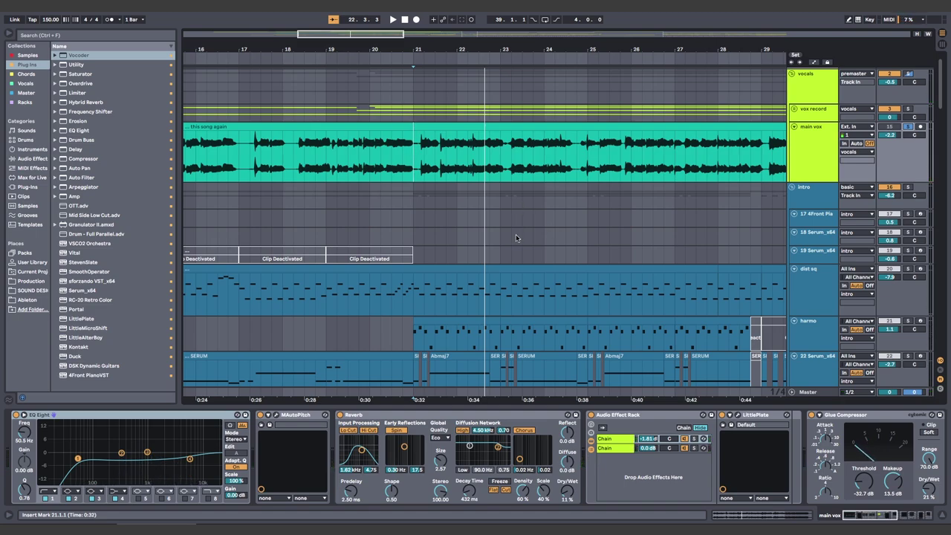
drag(515, 233, 514, 199)
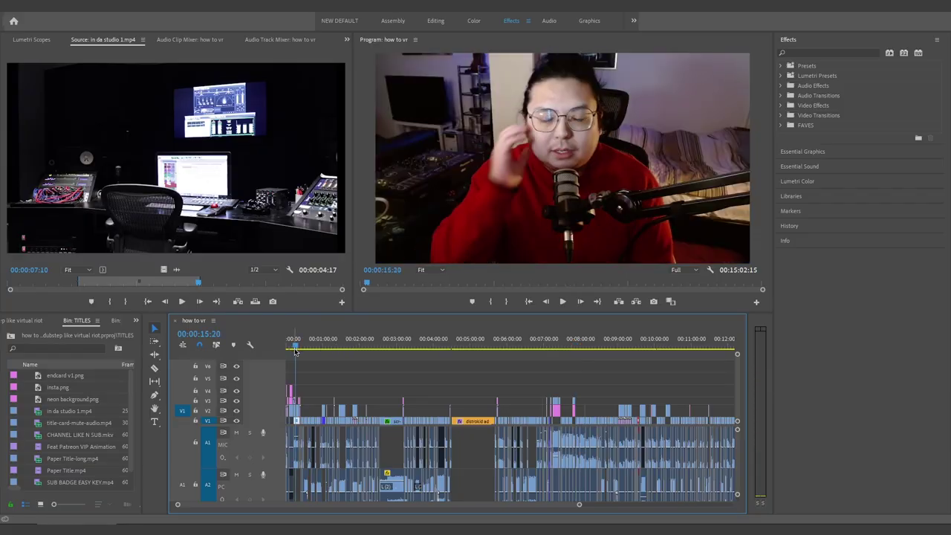
Switch to Premiere Pro and scrub the how to vr sequence to 00:00:49:16 to review its timeline
scroll(295, 352, up, 5)
drag(295, 353, 408, 352)
scroll(437, 391, down, 3)
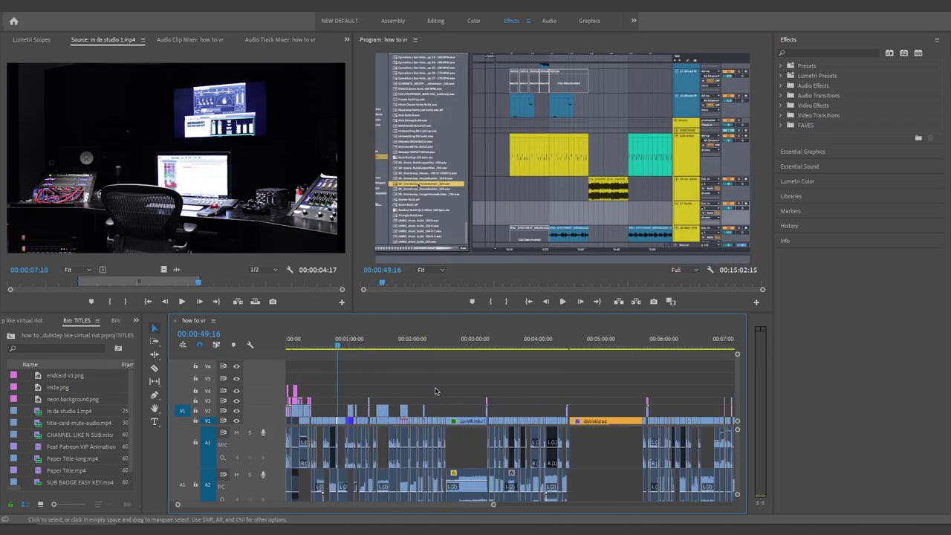
scroll(436, 391, down, 3)
scroll(372, 457, up, 3)
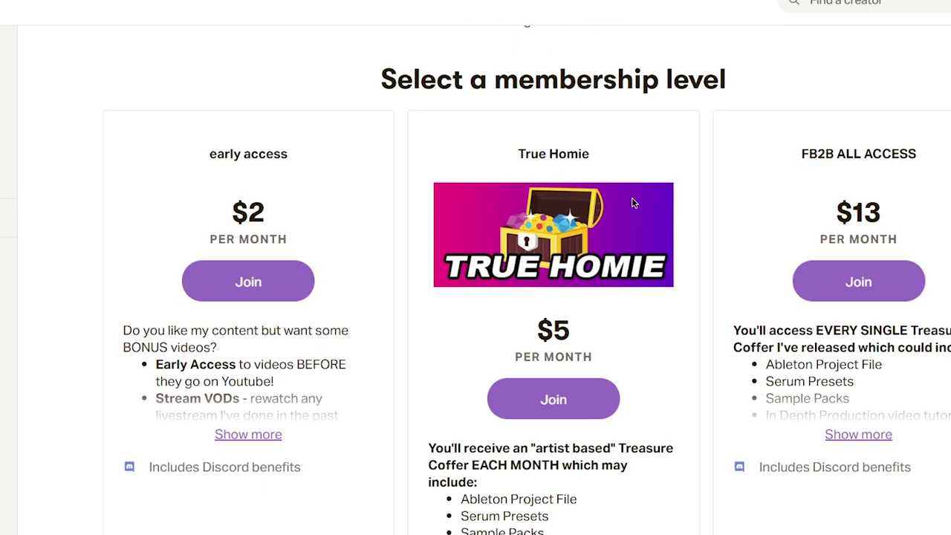
Switch to the Patreon page and look through the membership levels, exclusive video posts and the free sad monsters and nice machines download
scroll(632, 197, down, 2)
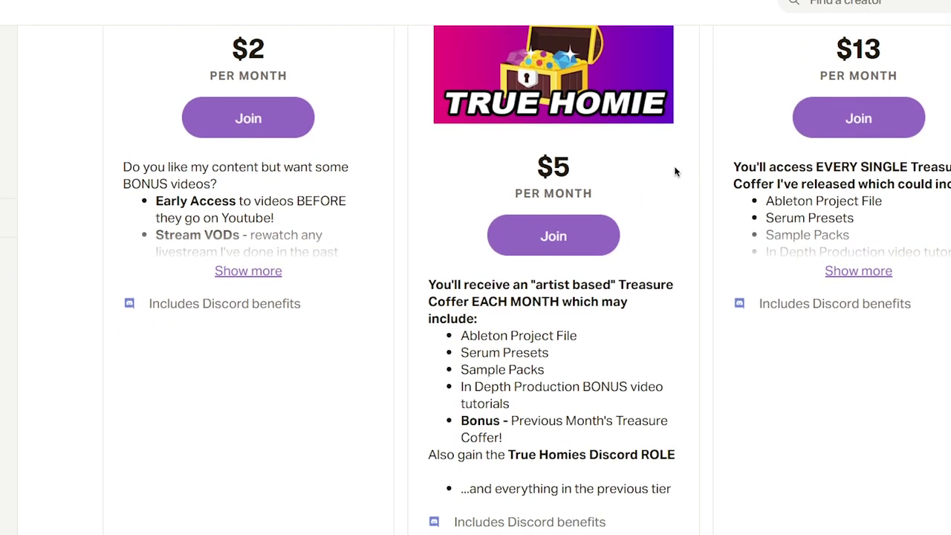
scroll(675, 171, down, 2)
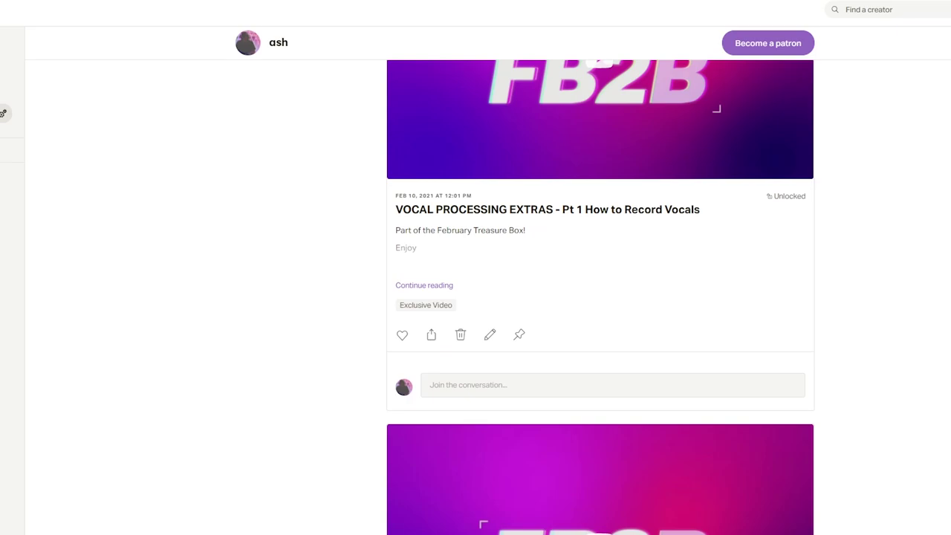
scroll(601, 297, up, 4)
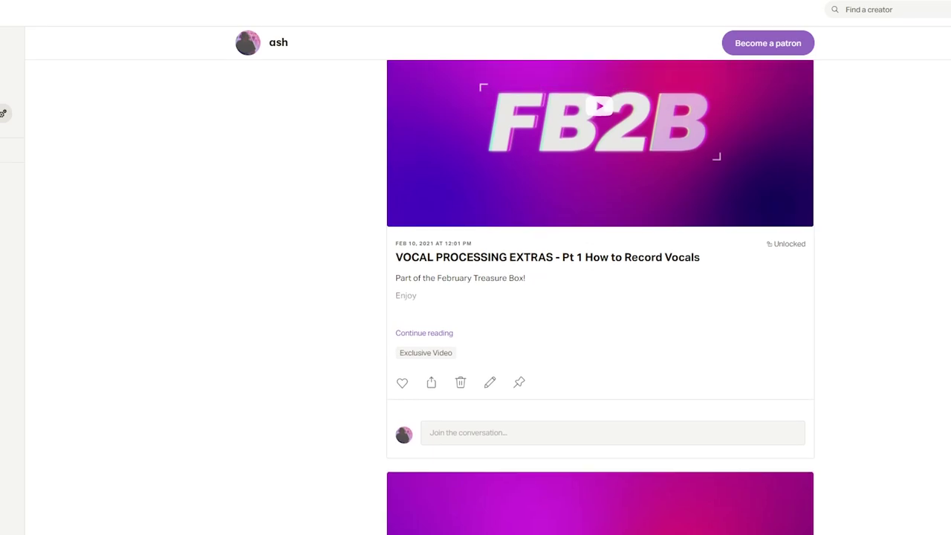
scroll(600, 297, up, 10)
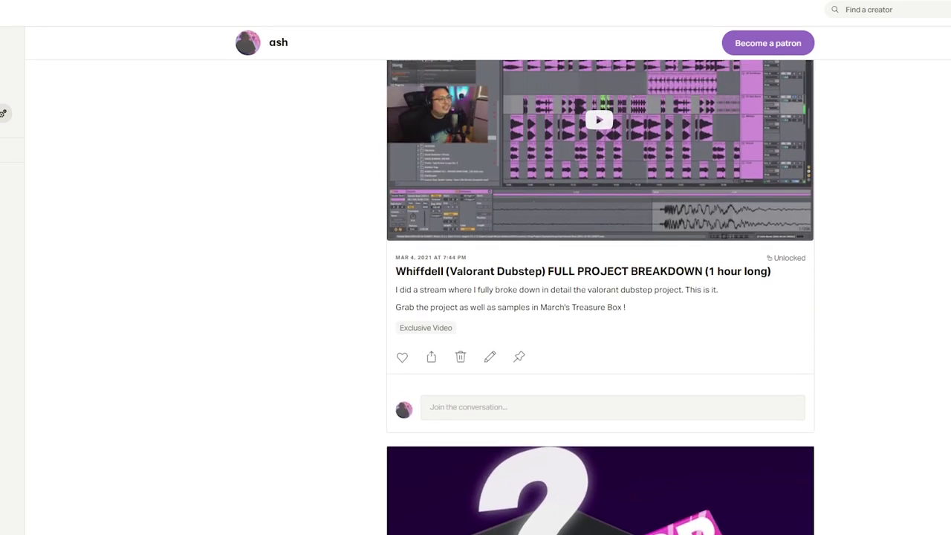
scroll(601, 297, up, 5)
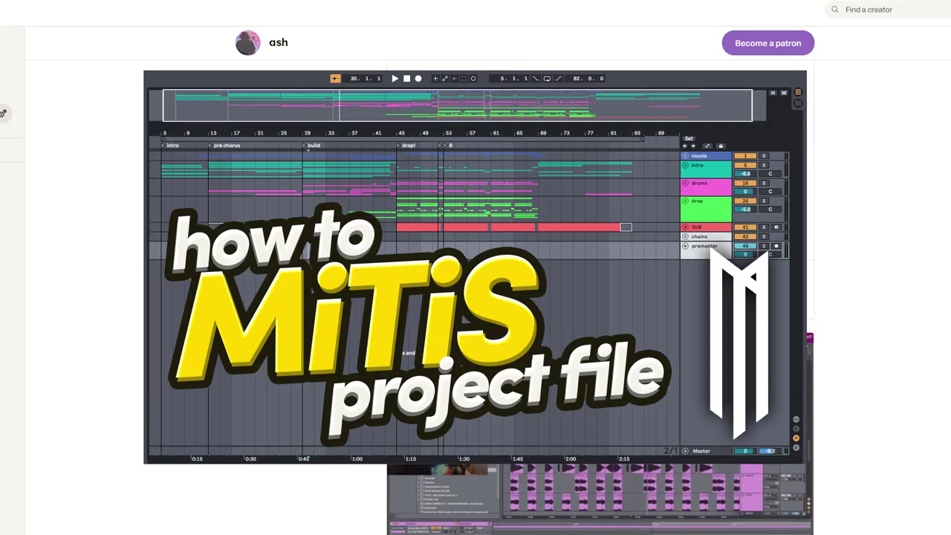
scroll(600, 297, up, 10)
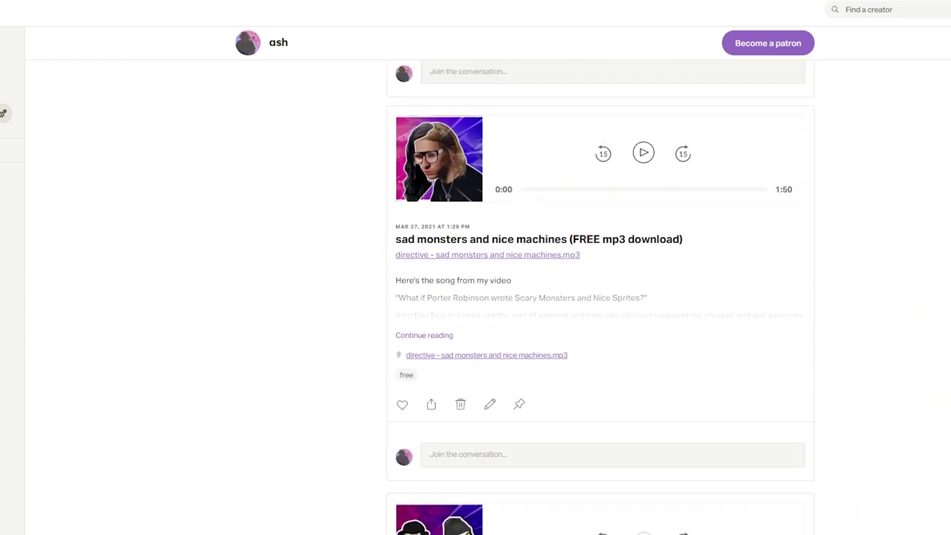
click(551, 357)
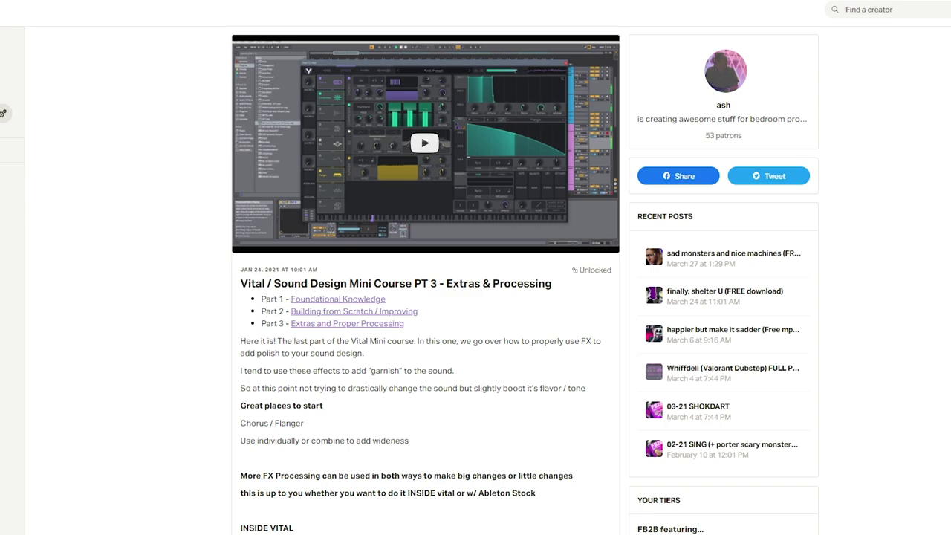
Read through the processing notes in the Vital / Sound Design Mini Course PT 3 post
scroll(426, 282, down, 7)
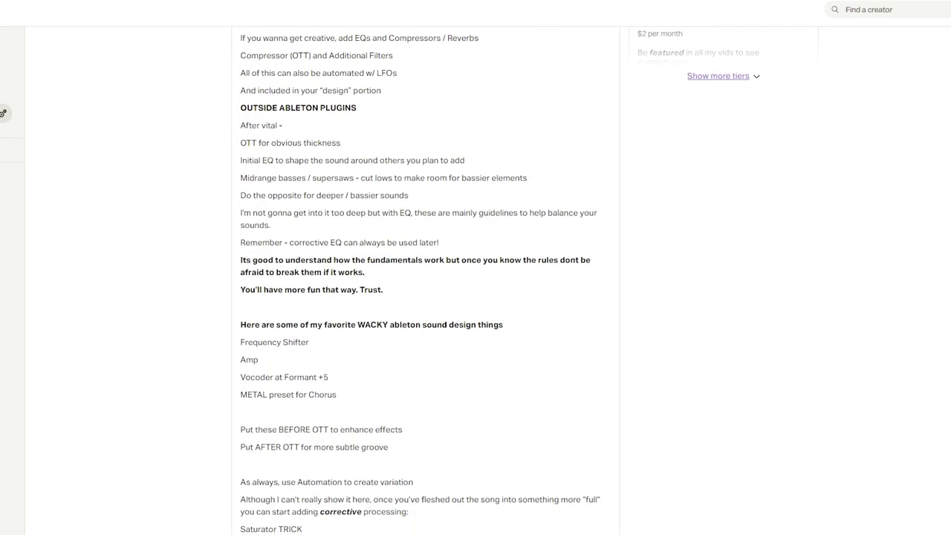
scroll(426, 283, down, 3)
scroll(426, 282, up, 3)
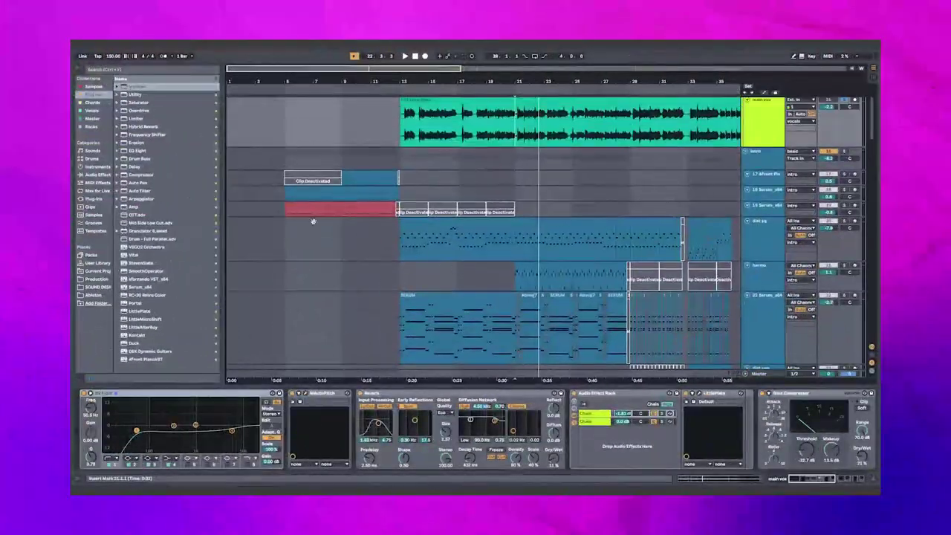
Switch back to Ableton Live, play the arrangement from just before bar 5 and follow the intro's Serum, dist sq and vocal tracks
drag(313, 221, 313, 289)
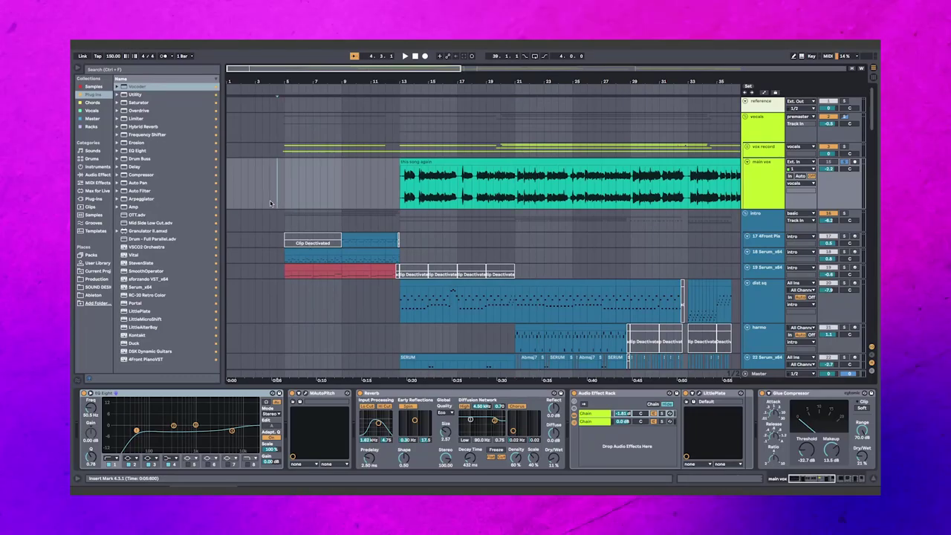
key(space)
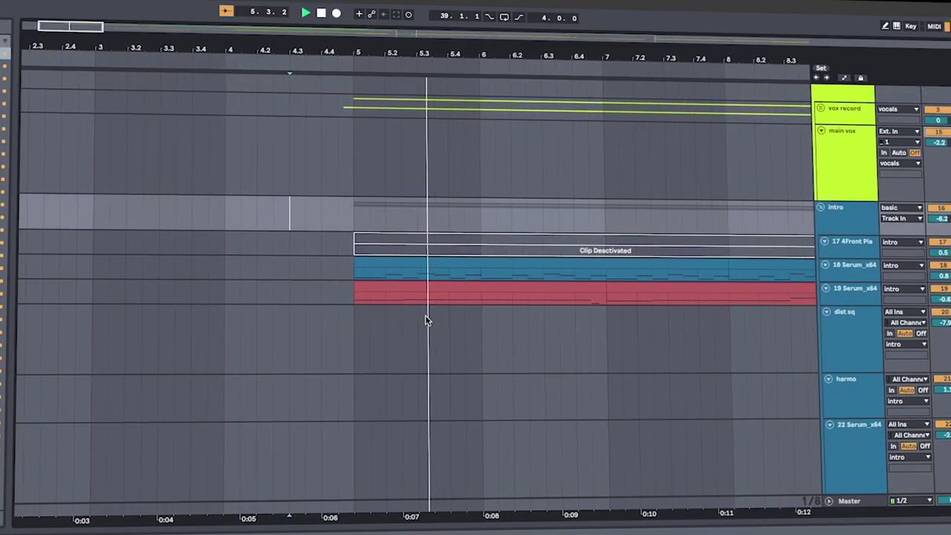
scroll(845, 269, up, 2)
scroll(853, 317, up, 4)
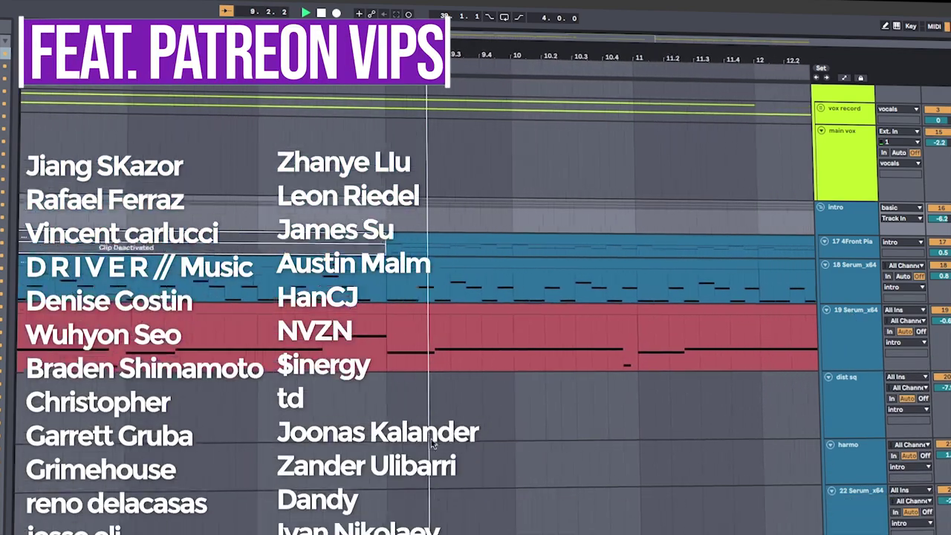
scroll(423, 417, down, 1)
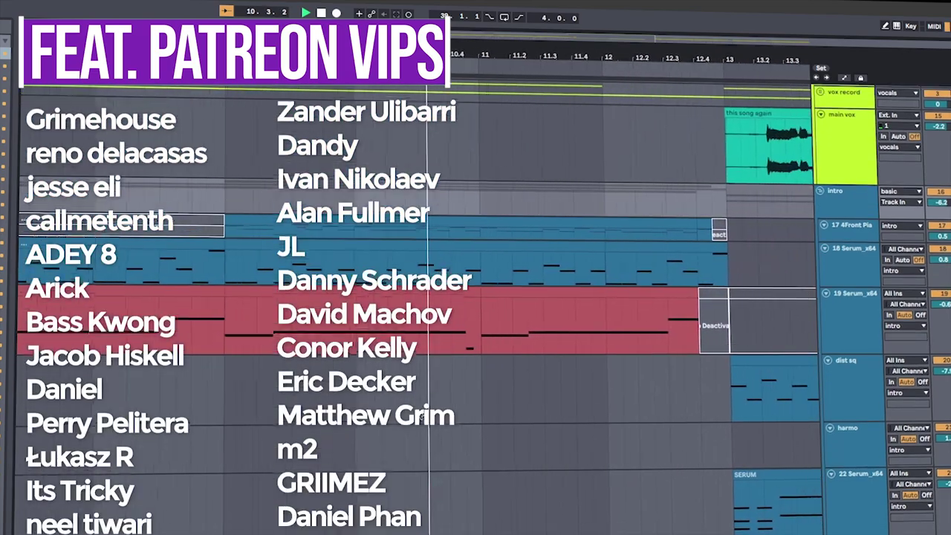
scroll(565, 359, down, 2)
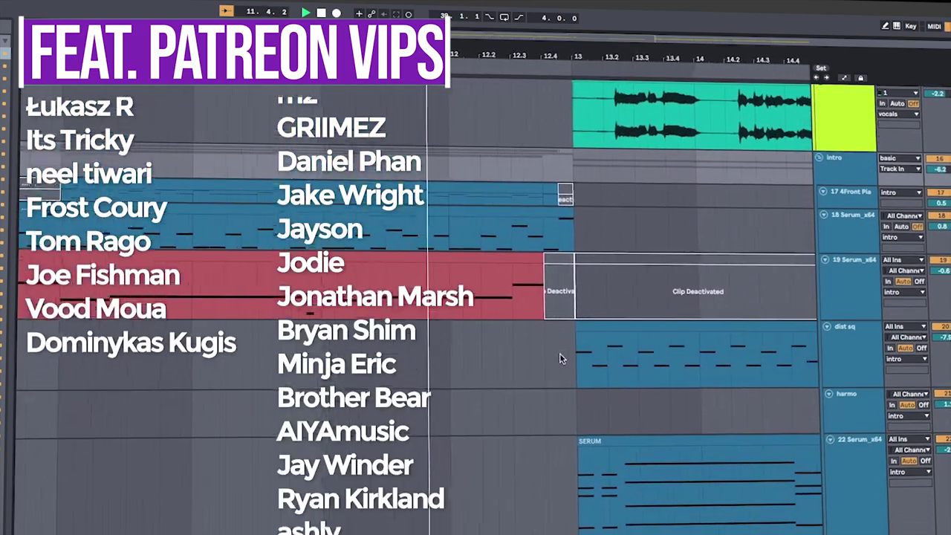
scroll(561, 359, down, 6)
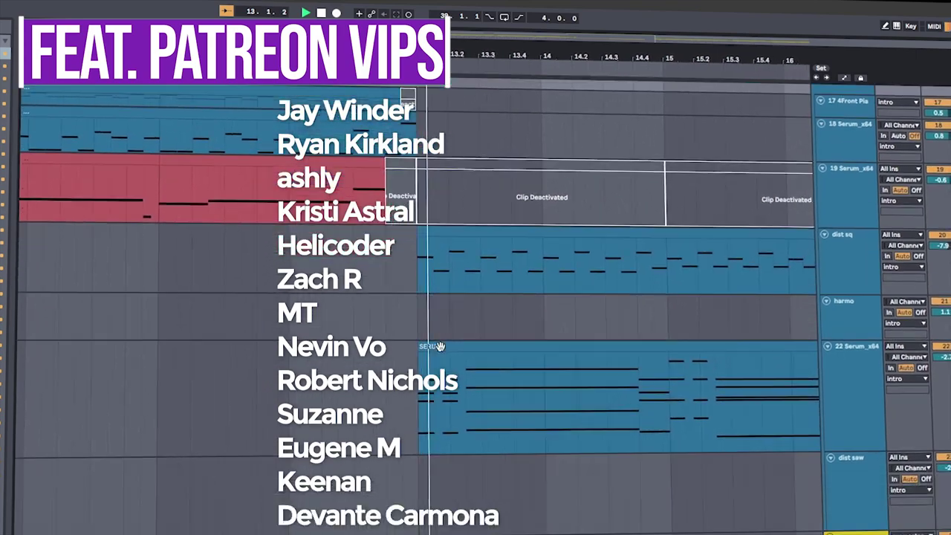
scroll(438, 344, down, 6)
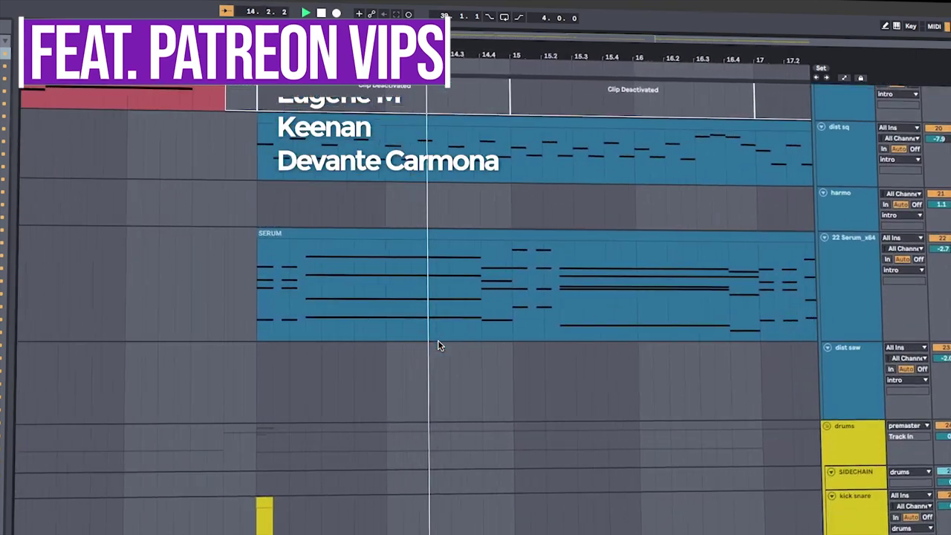
scroll(448, 344, up, 4)
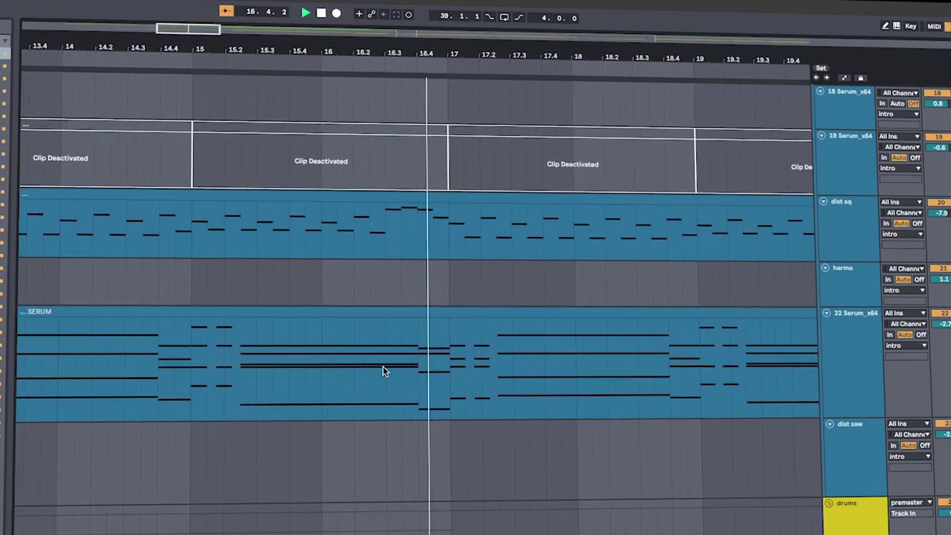
scroll(435, 405, up, 4)
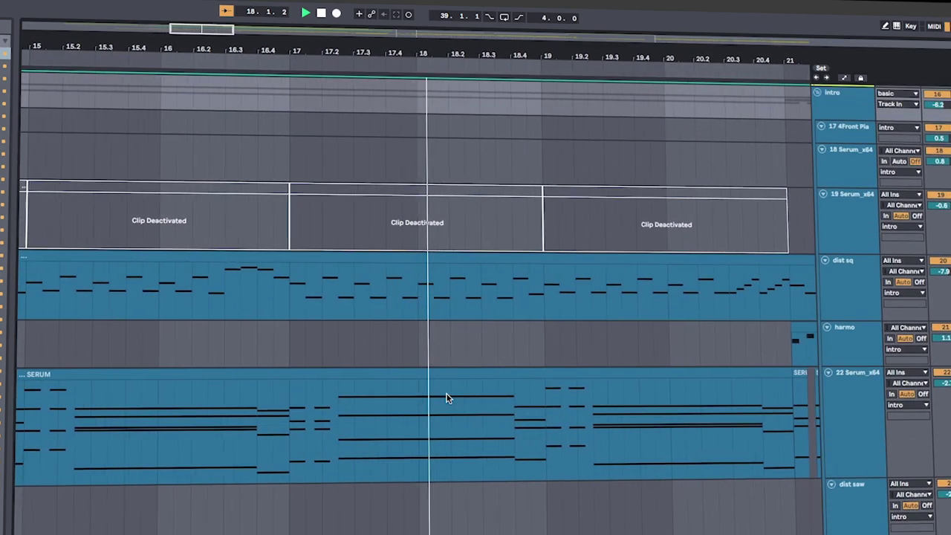
Follow the playing intro from bar 18 to bar 32 through the Serum, dist sq, harmo, dist saw and kick snare tracks
scroll(470, 366, up, 1)
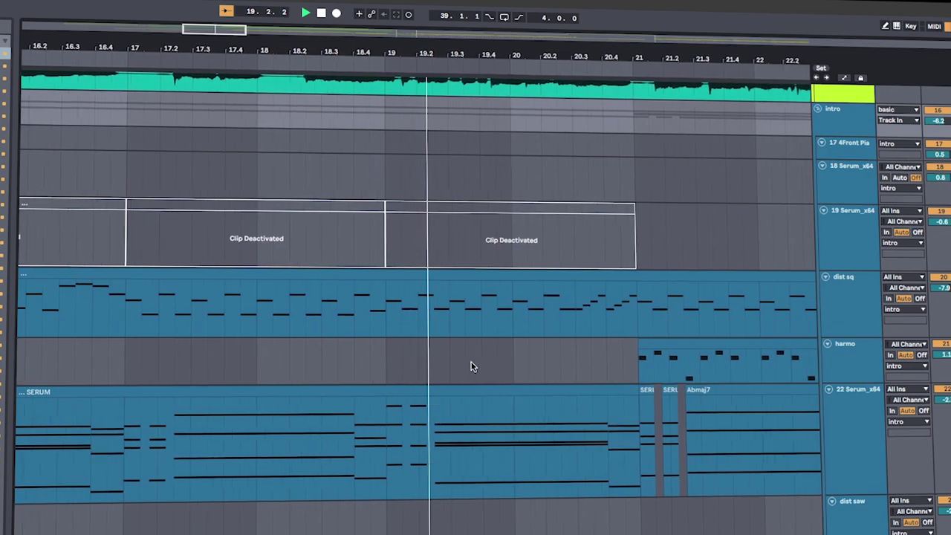
scroll(471, 366, up, 1)
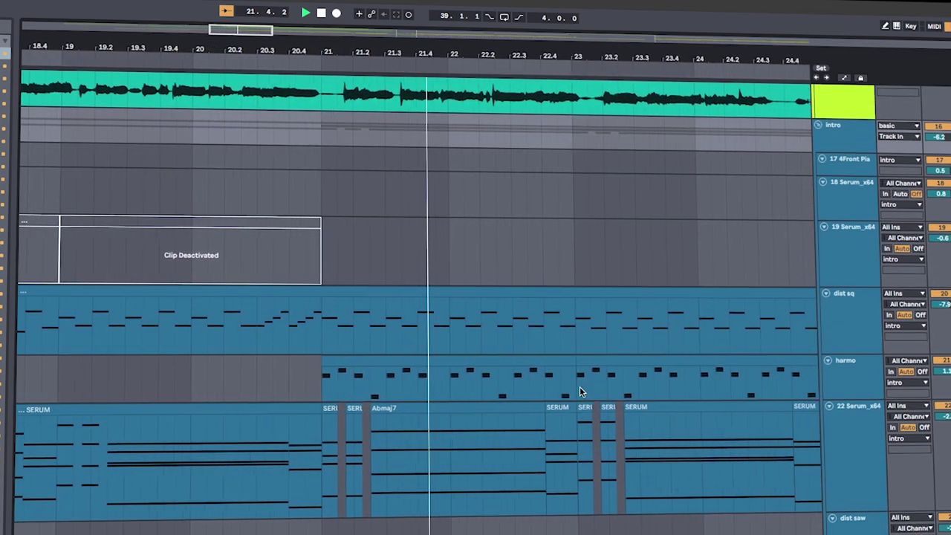
scroll(579, 392, down, 2)
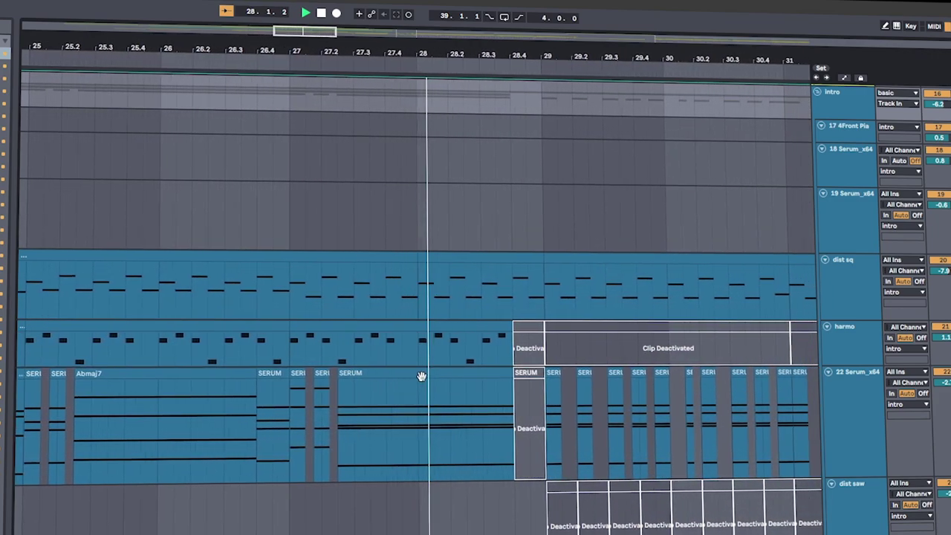
scroll(426, 374, down, 1)
scroll(492, 384, down, 5)
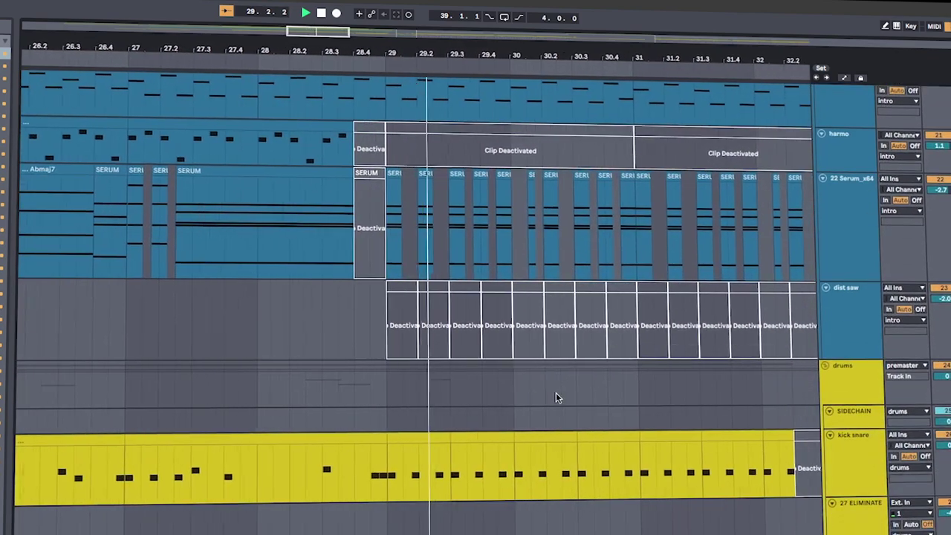
scroll(556, 392, down, 3)
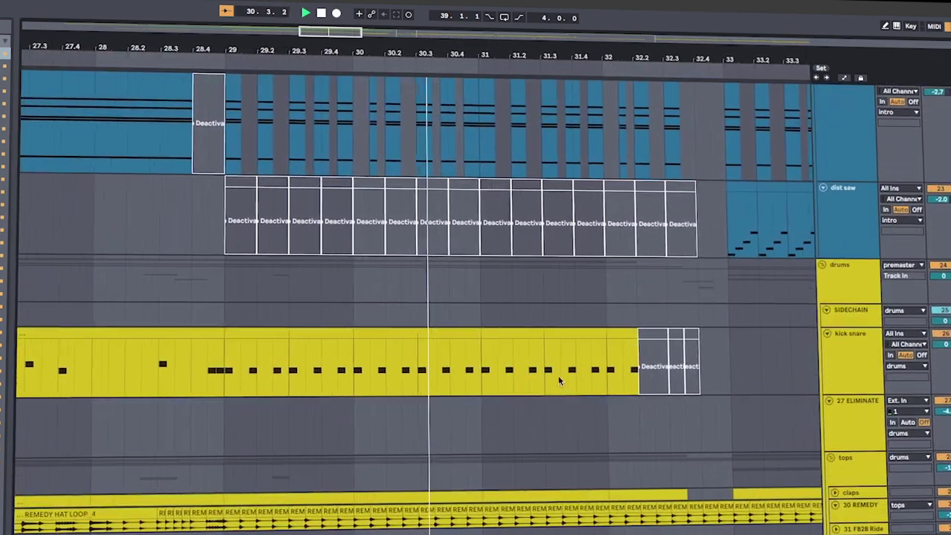
scroll(668, 386, up, 1)
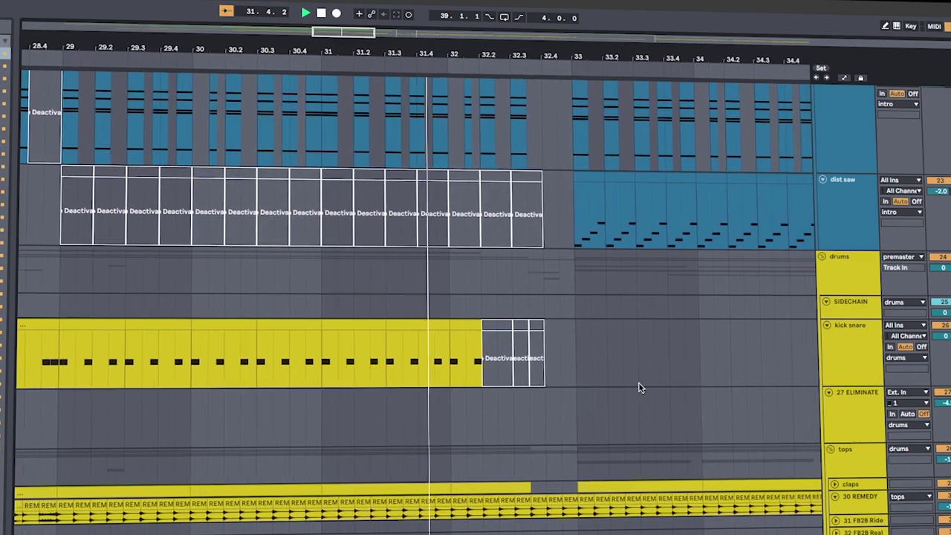
Follow the buildup's percussion, snare roll and FX_8BarsRiser03 clips, moving back to the Serum and kick snare tracks for the fake out
scroll(567, 385, down, 10)
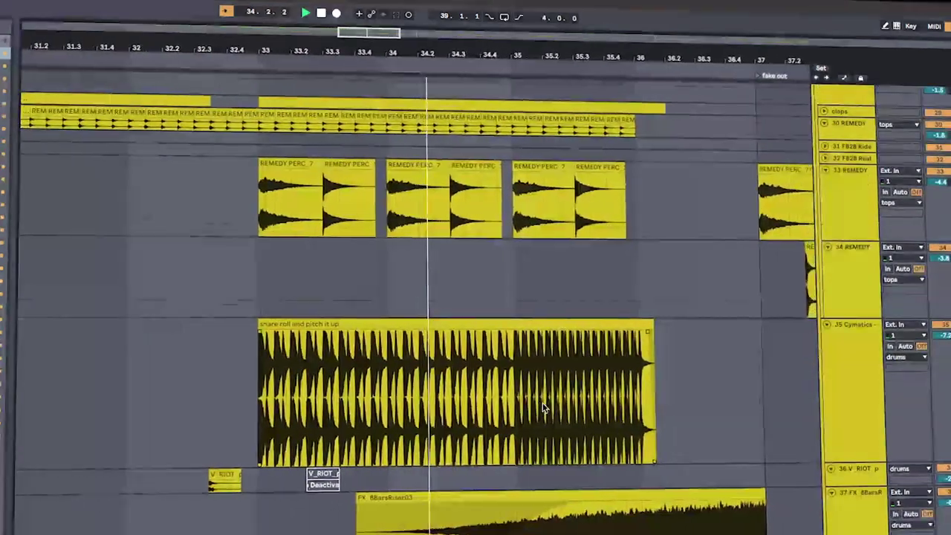
scroll(665, 430, down, 2)
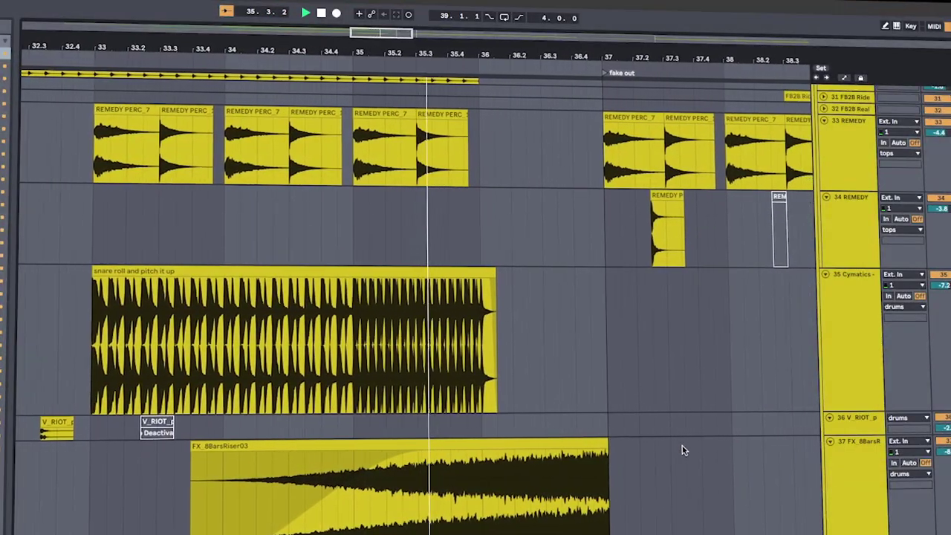
scroll(683, 438, up, 1)
scroll(691, 446, up, 11)
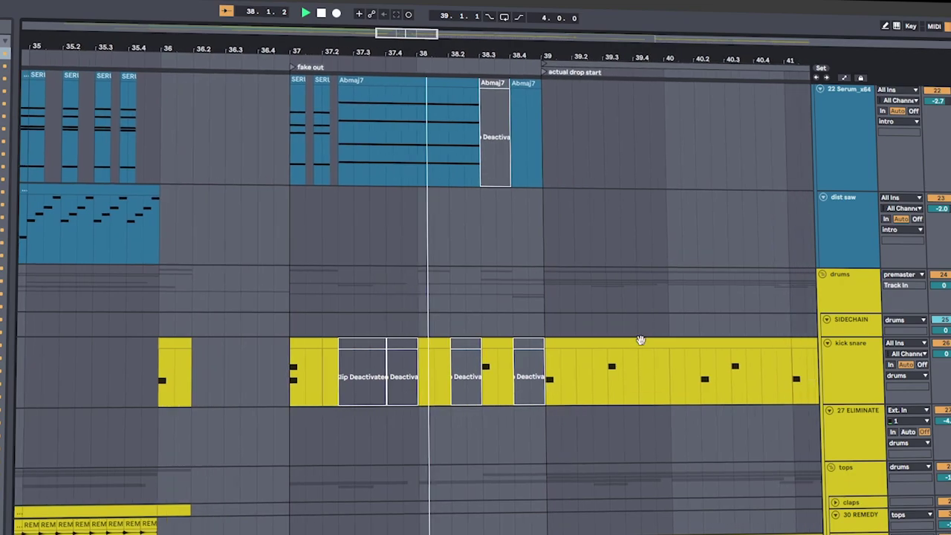
Follow the actual drop start at bar 39 from the drum tracks down to the carrier, color1 and SAMPLIFIRE layers
scroll(622, 467, down, 10)
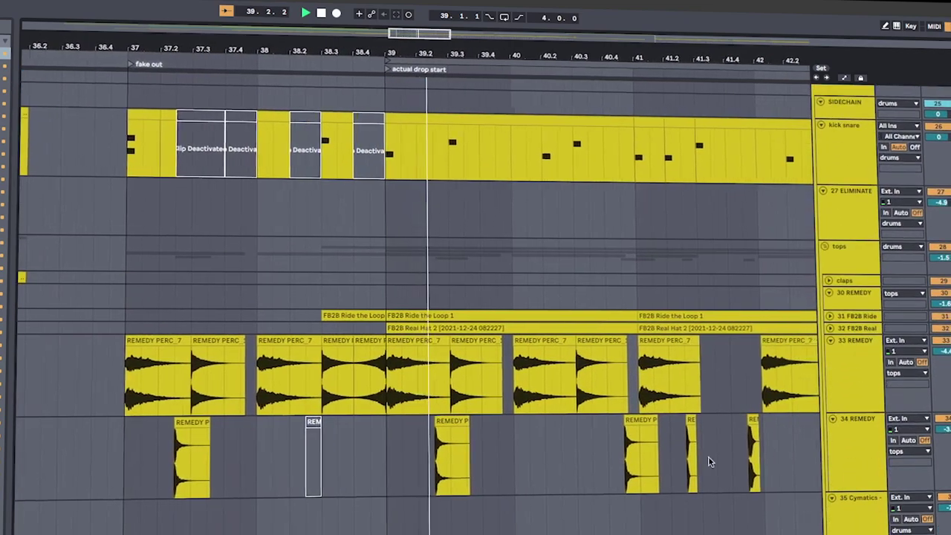
scroll(688, 473, down, 12)
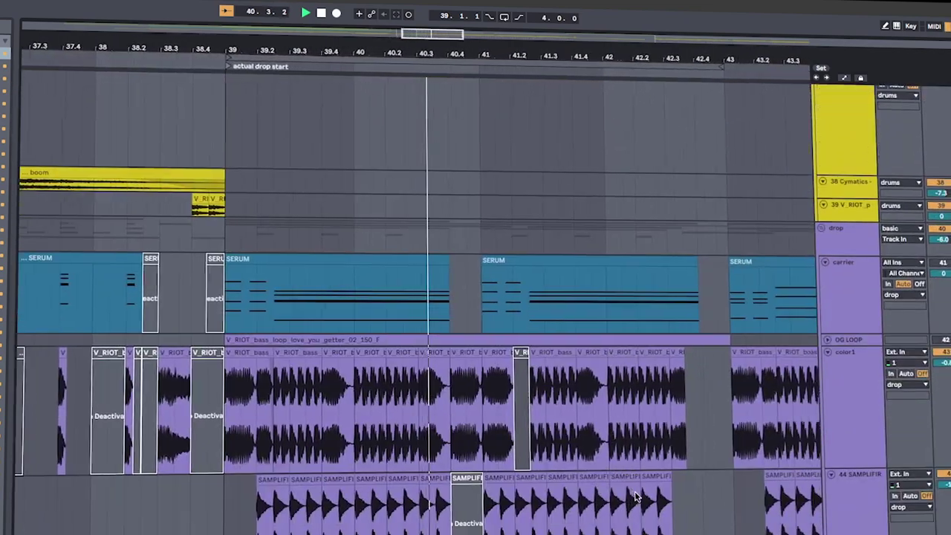
scroll(637, 492, down, 1)
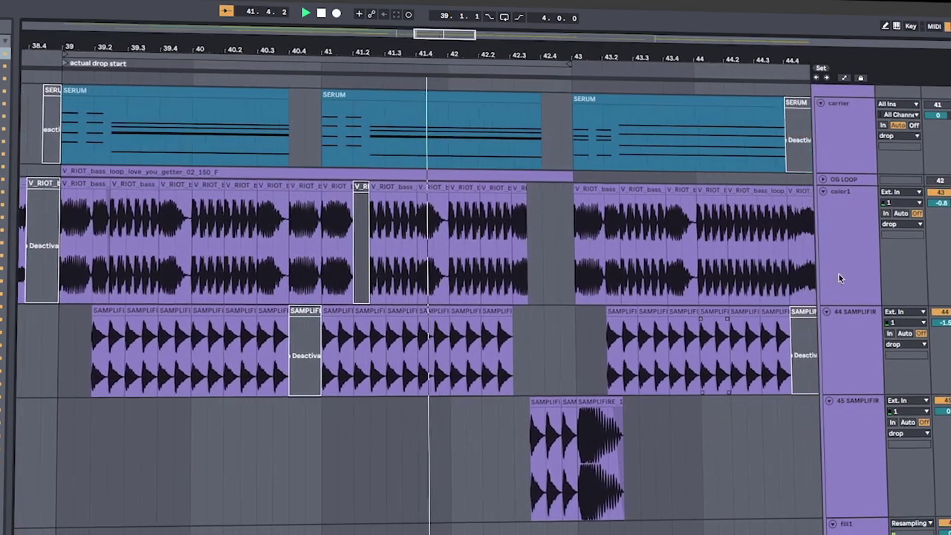
Select the color1 track and show its devices while following the drop's vocoder and SAMPLIFIRE layers to bar 53, then collapse the device view
click(840, 277)
double_click(865, 259)
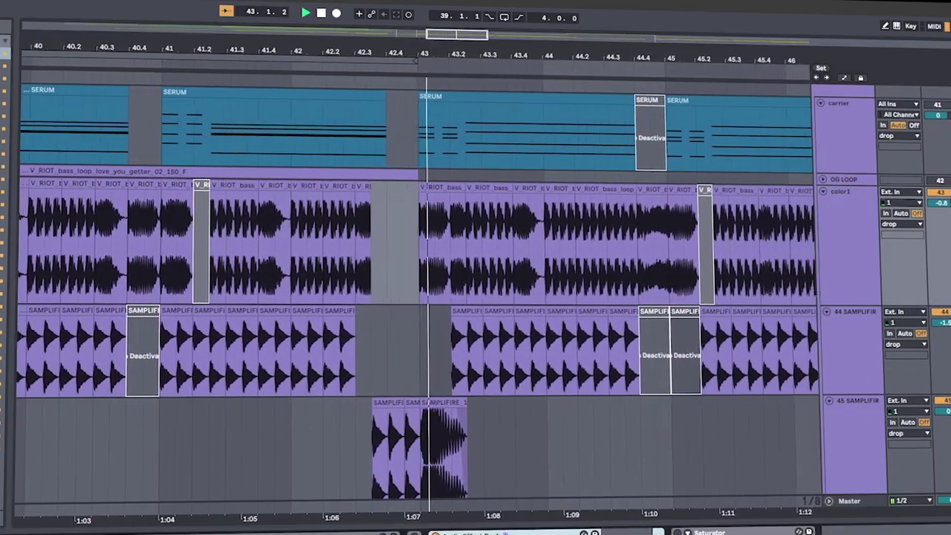
scroll(669, 349, down, 1)
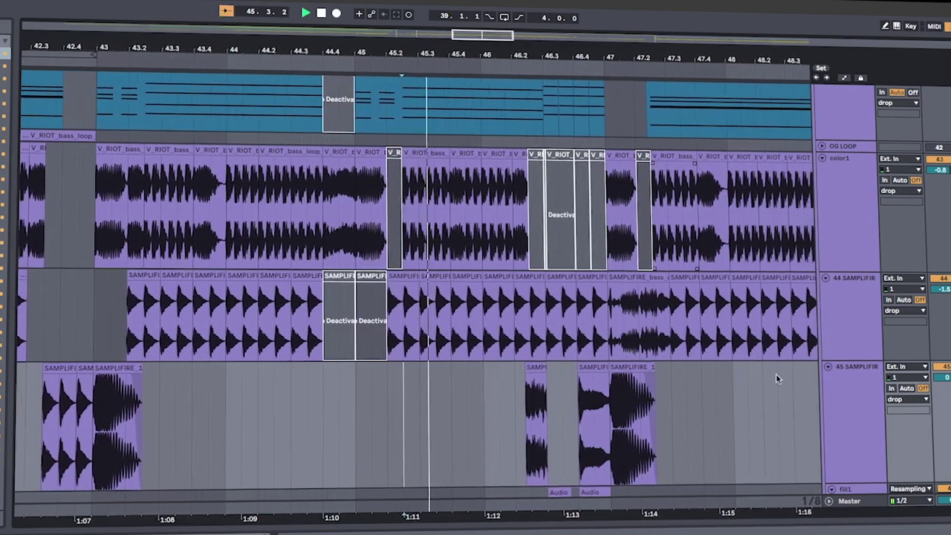
scroll(703, 385, up, 1)
scroll(713, 376, down, 1)
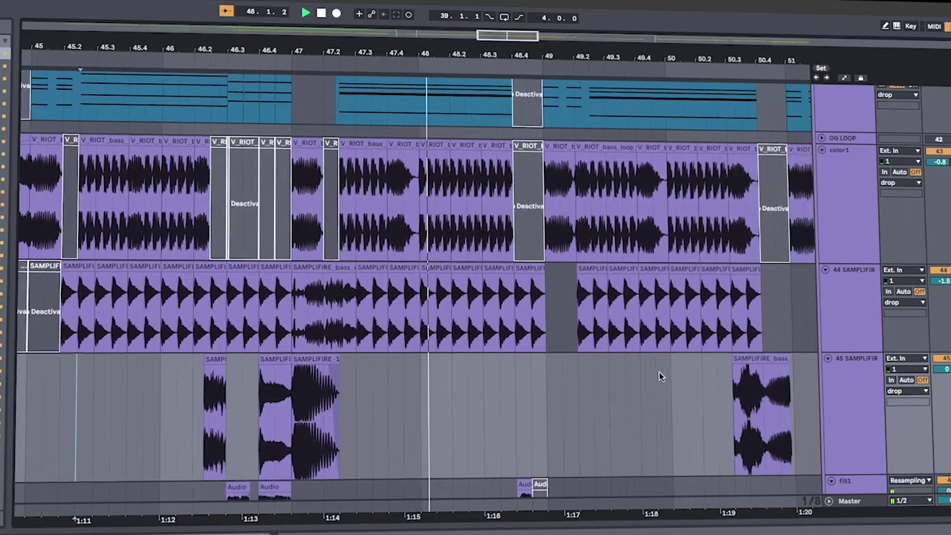
scroll(657, 381, up, 1)
scroll(656, 383, up, 1)
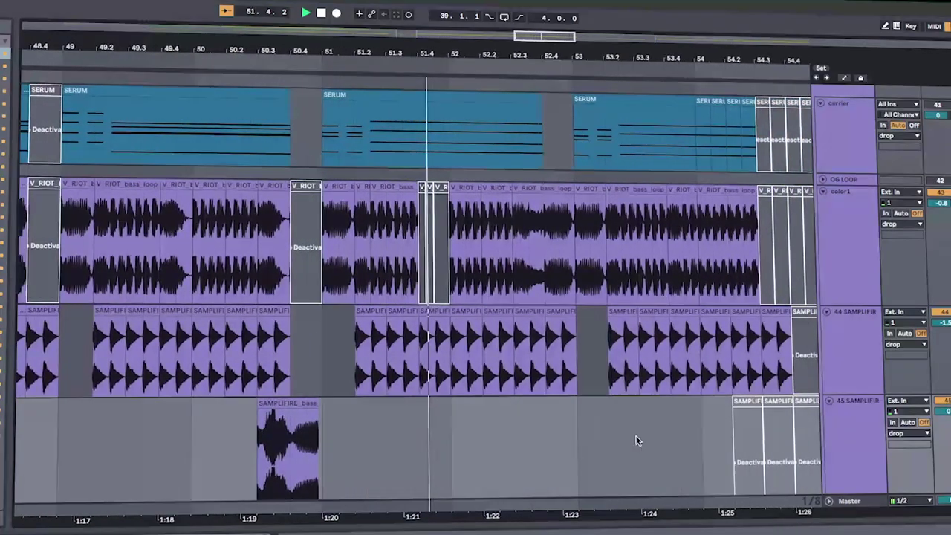
drag(467, 527, 470, 534)
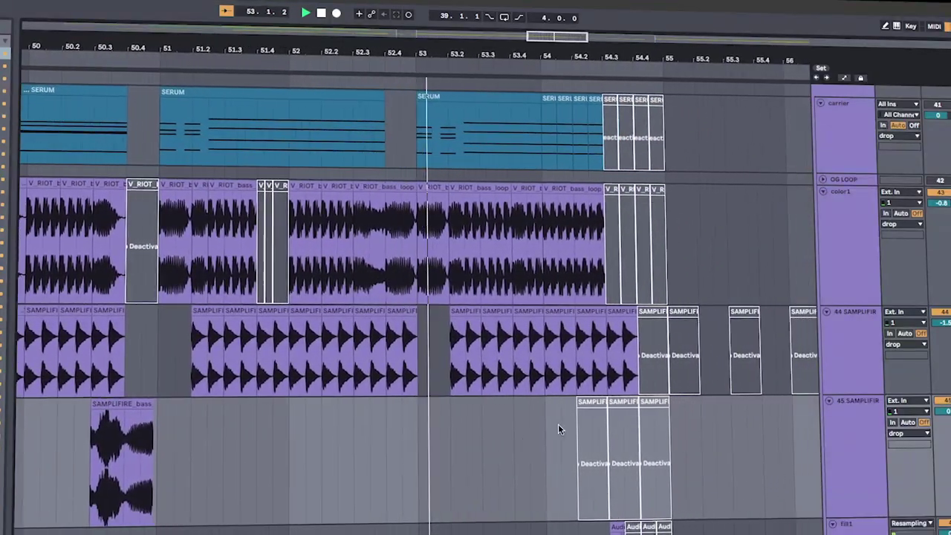
Follow the end of the first drop into the second buildup, viewing the Cymatics - Buildup 24 and FX_8BarsRiser03 clips
scroll(634, 431, up, 4)
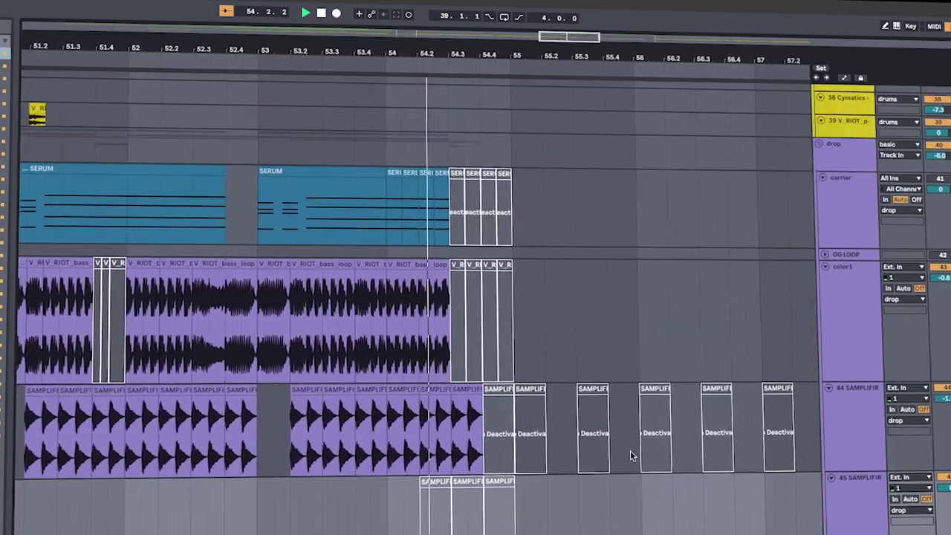
scroll(633, 431, up, 8)
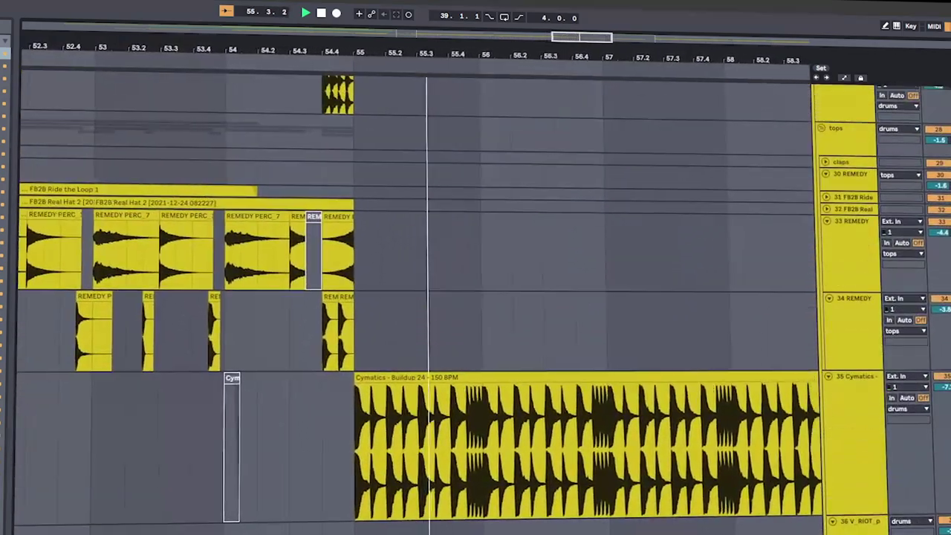
scroll(446, 334, down, 3)
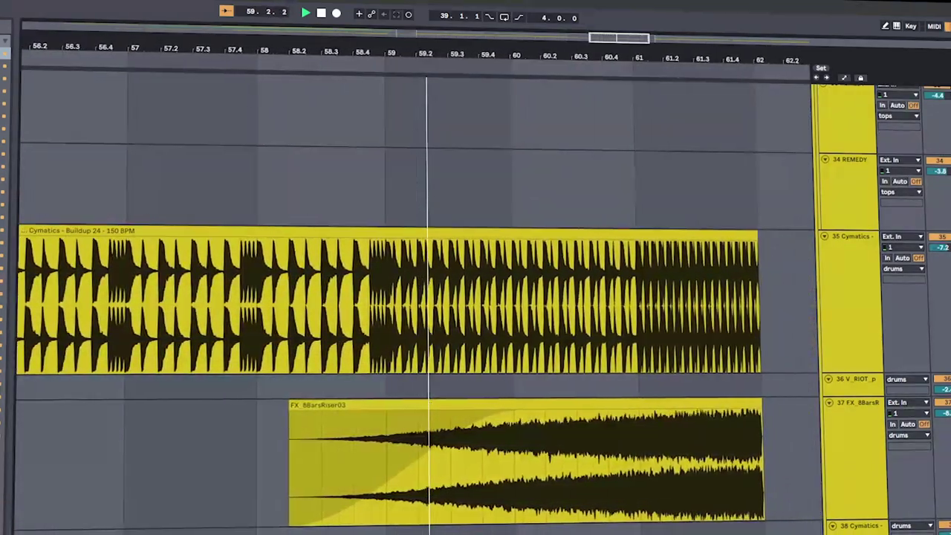
scroll(446, 334, up, 9)
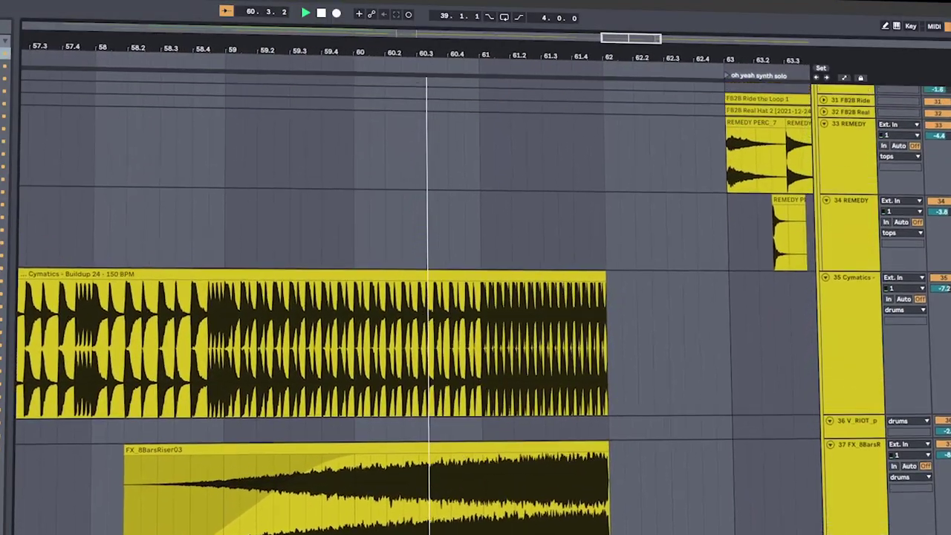
scroll(445, 334, up, 2)
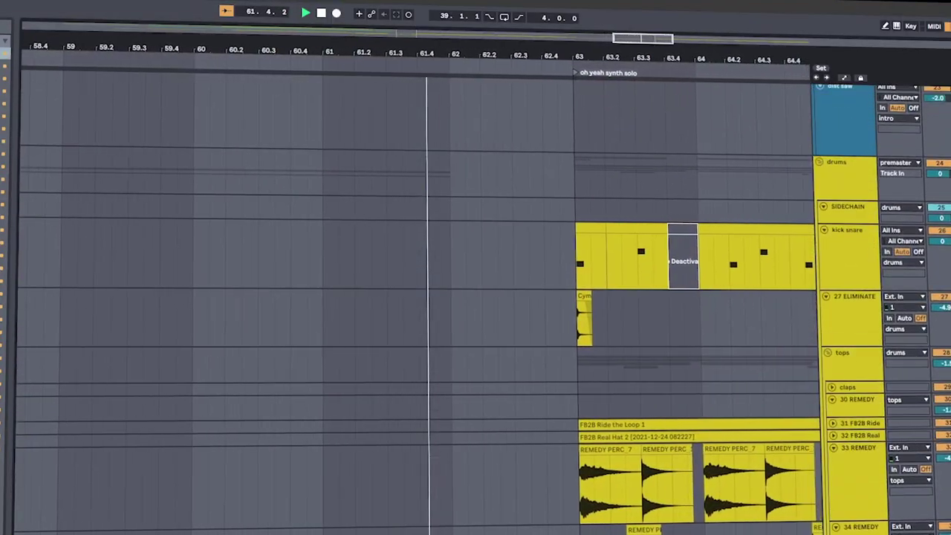
Follow the oh yeah synth solo section from bar 63 to bar 78 through the percussion, dist sq, color2, synth lead and SUB tracks
scroll(416, 297, down, 10)
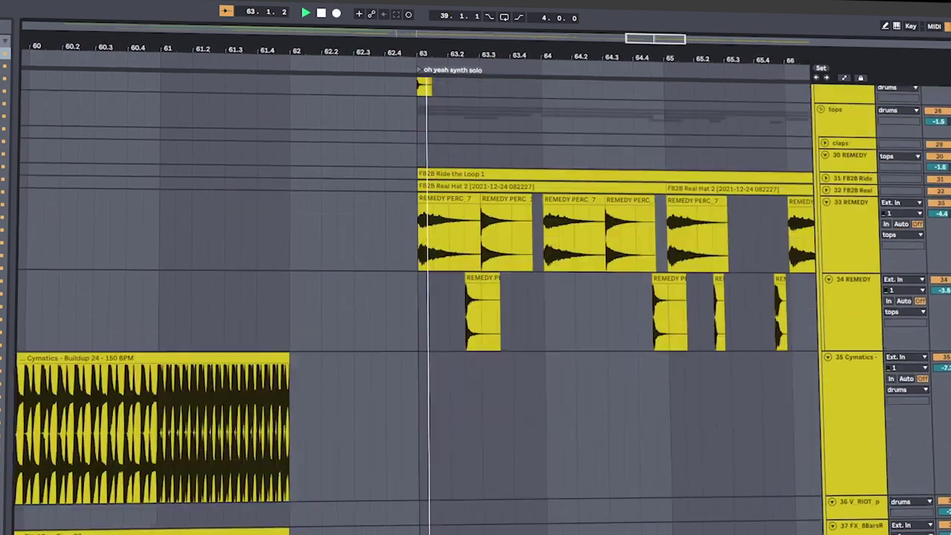
scroll(445, 298, down, 10)
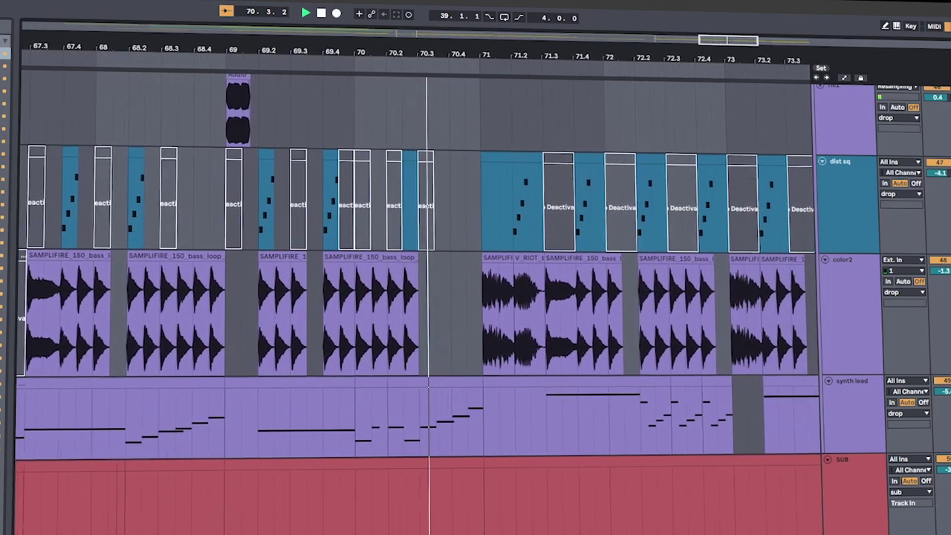
scroll(741, 331, down, 3)
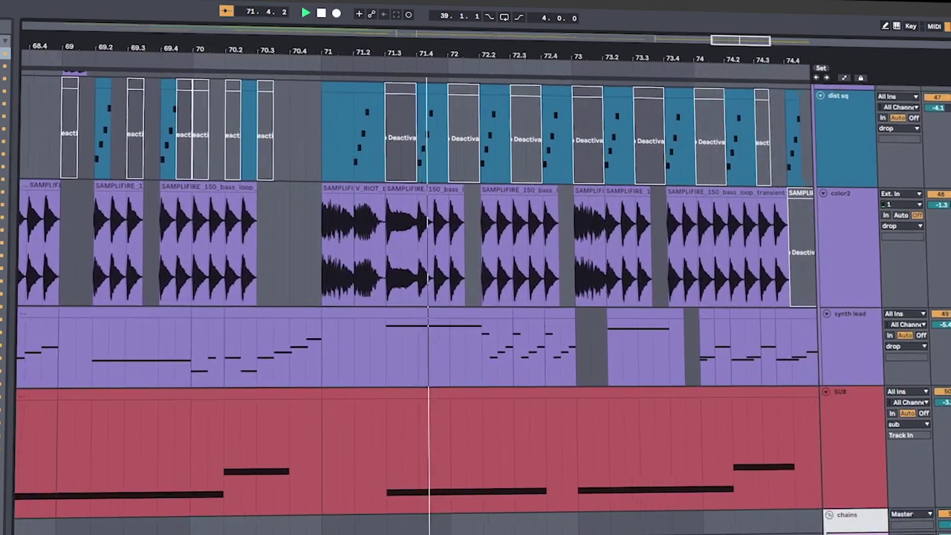
scroll(416, 297, up, 2)
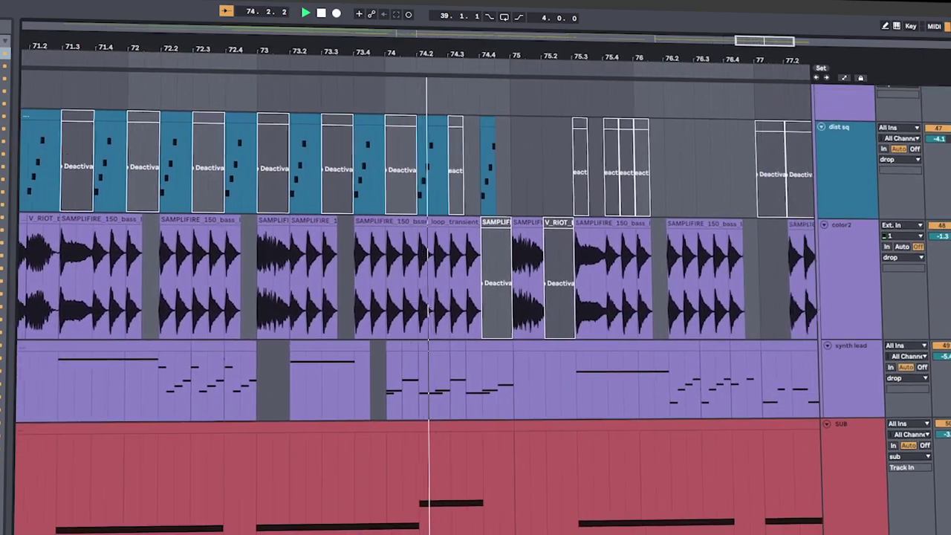
scroll(416, 297, up, 2)
scroll(417, 297, down, 2)
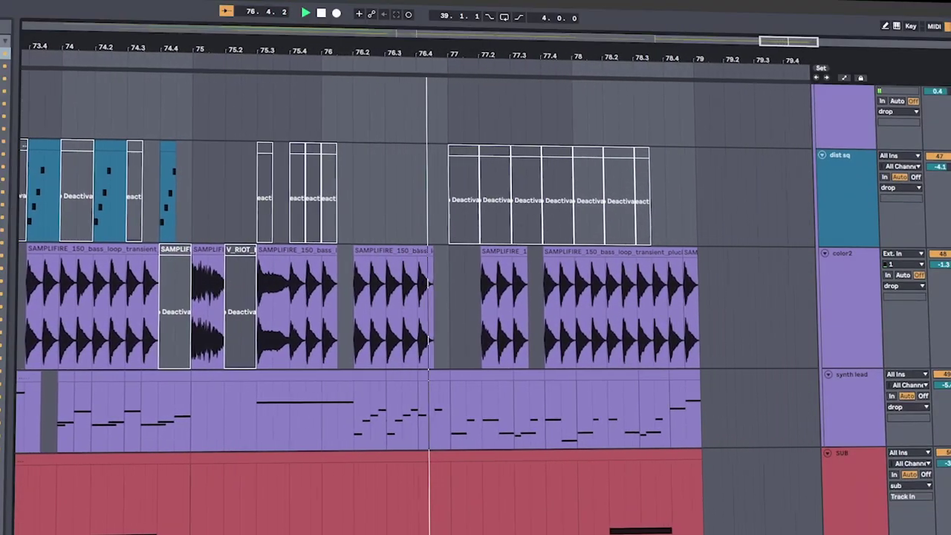
scroll(416, 298, up, 1)
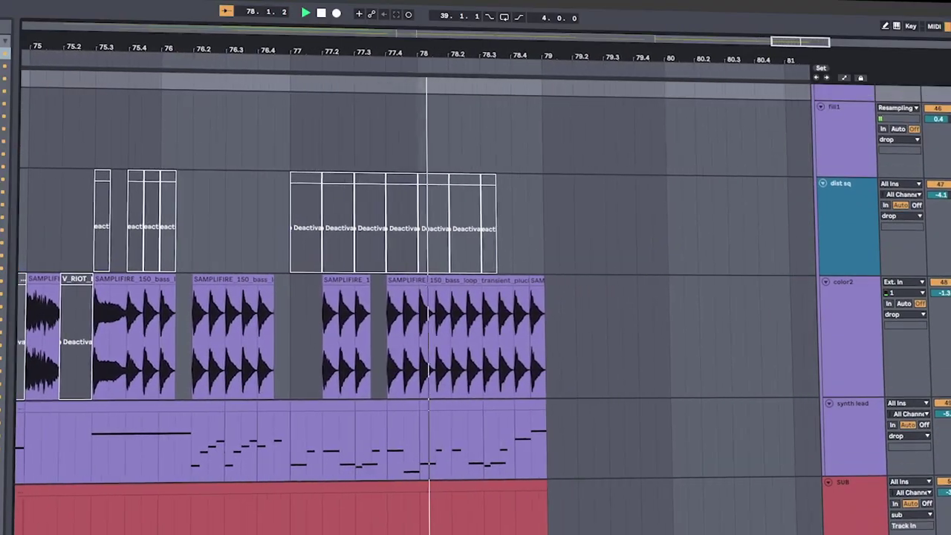